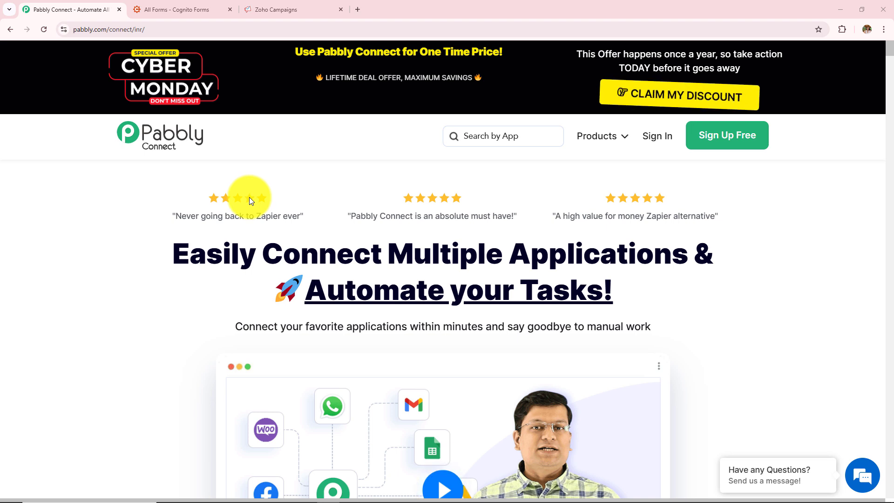
Sign in and open the Pabbly Connect dashboard from the list of Pabbly apps
click(148, 29)
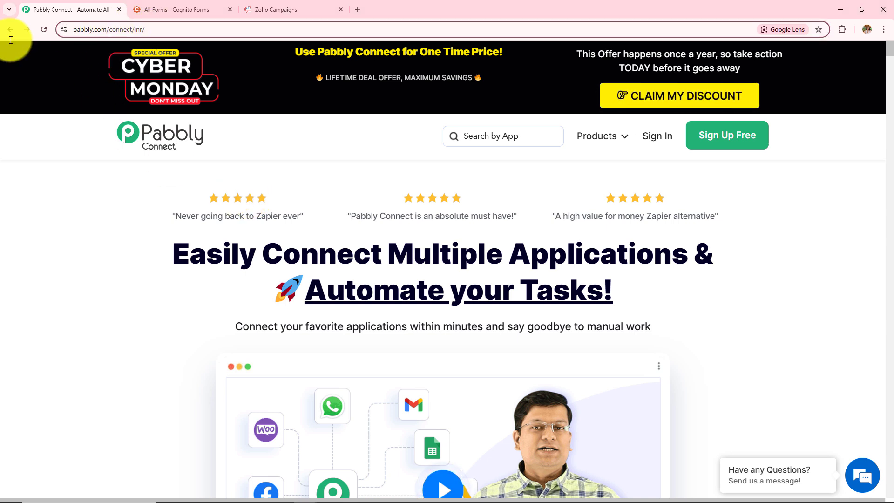
click(34, 160)
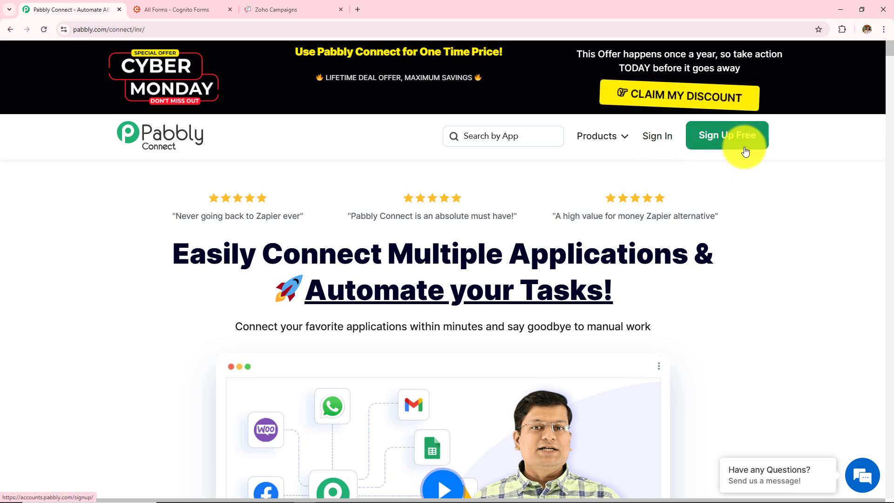
click(665, 139)
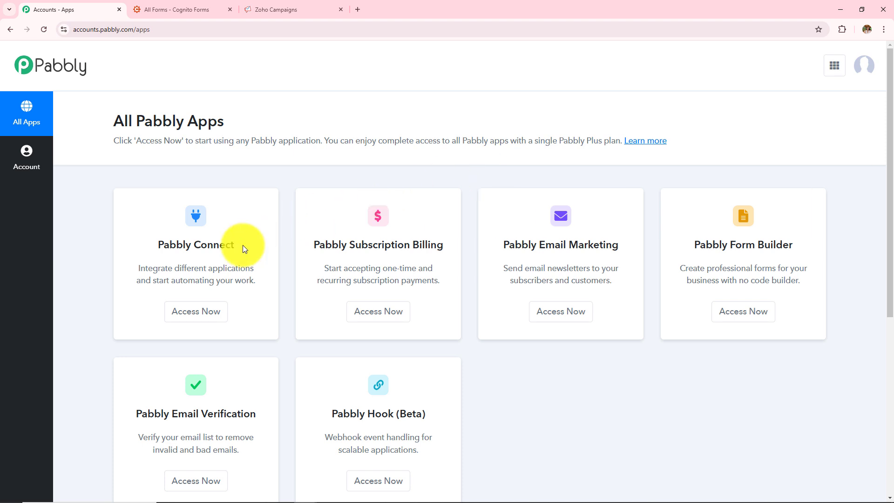
scroll(242, 245, down, 2)
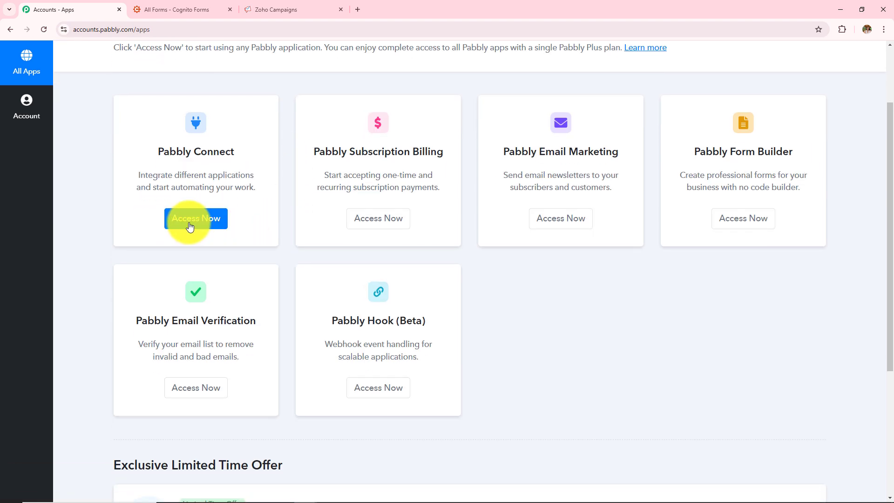
click(189, 226)
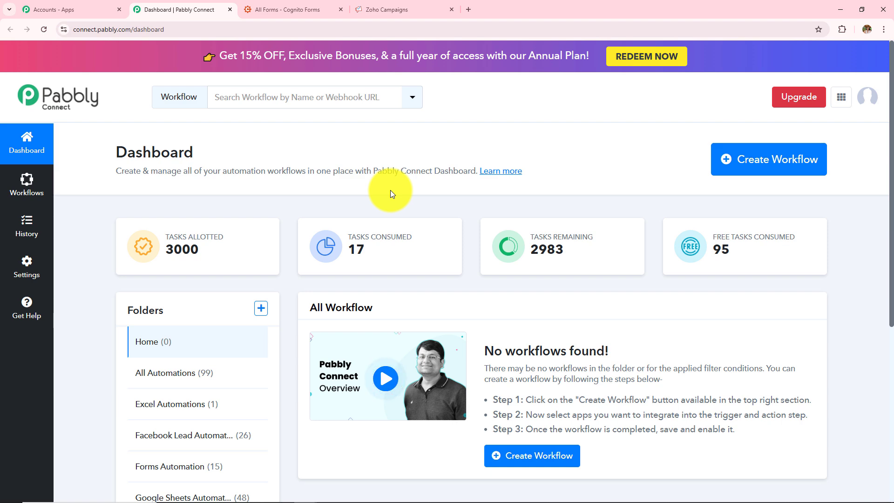
drag(308, 309, 380, 312)
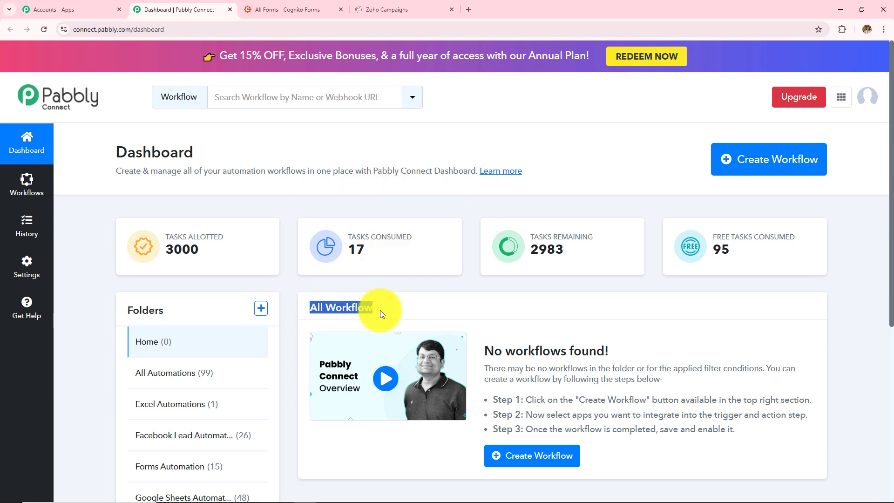
scroll(174, 340, down, 1)
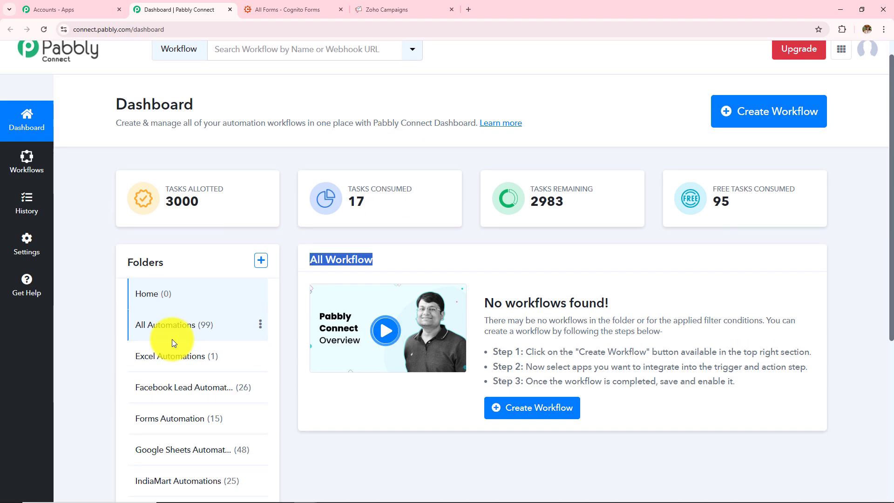
scroll(172, 339, down, 3)
scroll(170, 343, up, 4)
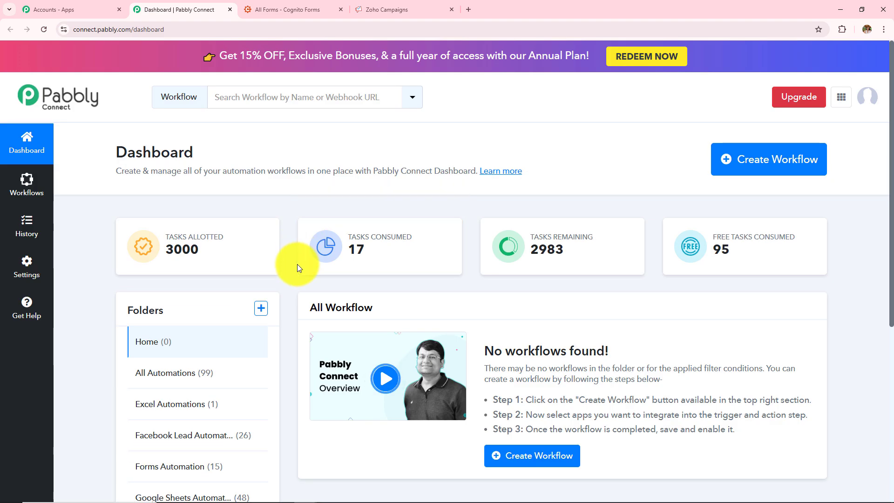
click(260, 312)
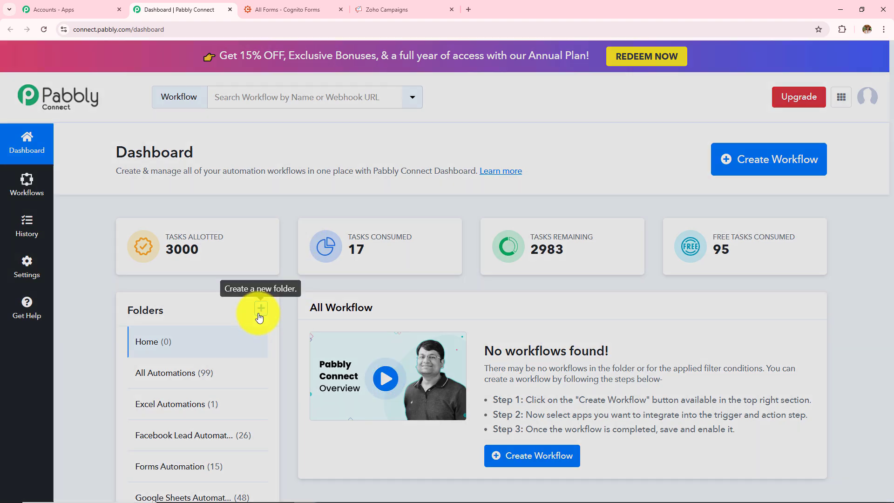
drag(307, 222, 362, 222)
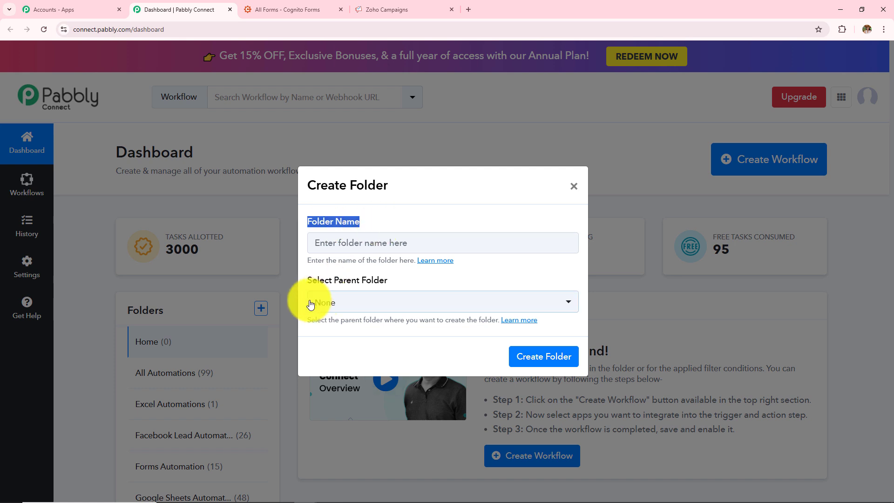
drag(307, 281, 389, 281)
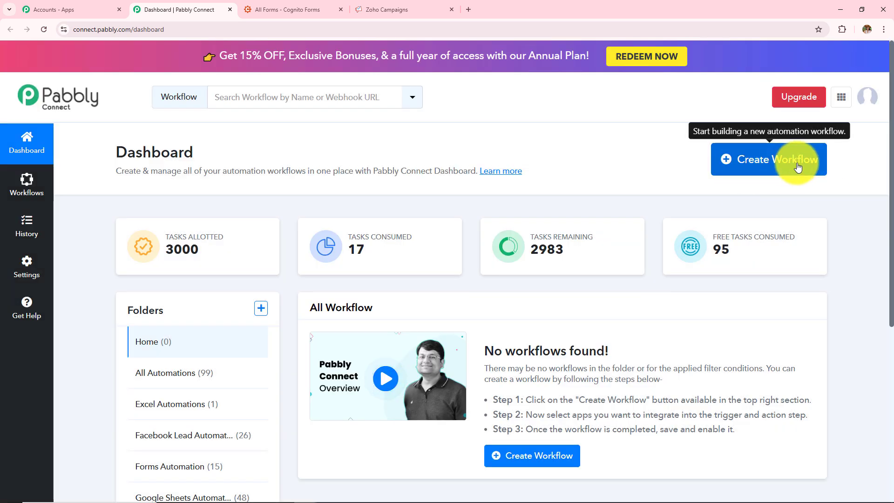
Create a workflow named 'How to Add or Update Zoho Campaigns Subscriber on Cognito Forms Submission' in the Forms Automation folder
click(765, 166)
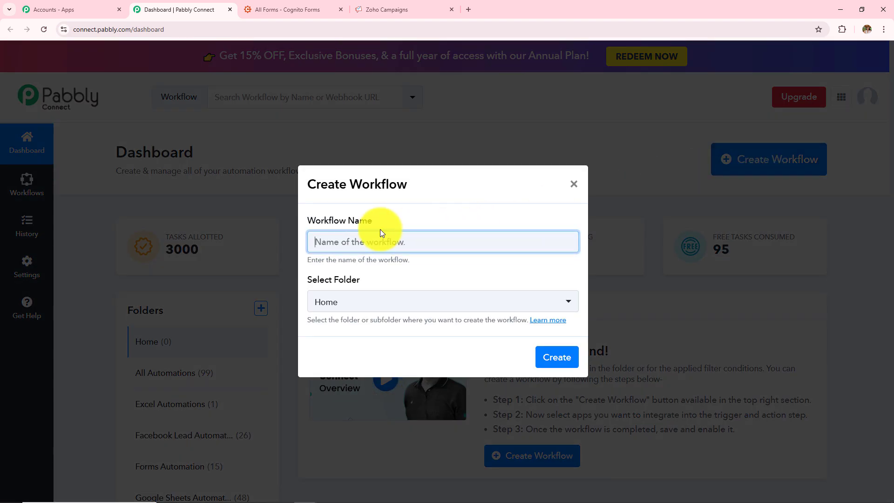
drag(306, 221, 384, 221)
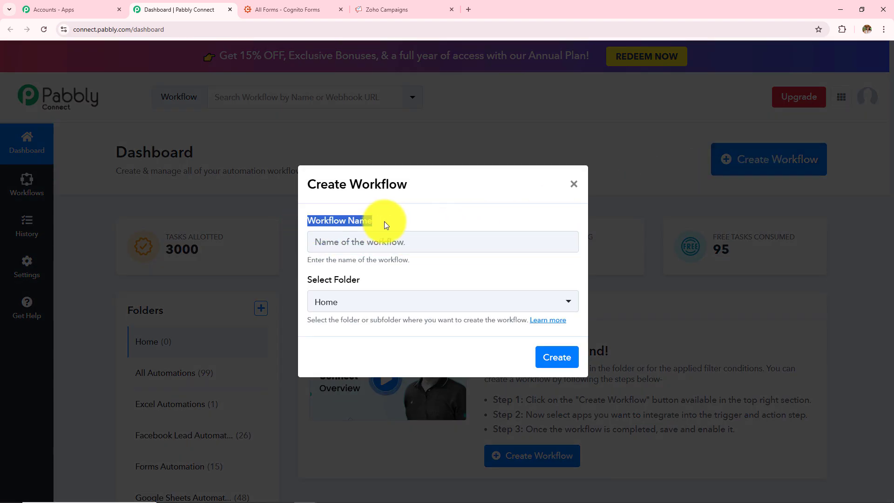
drag(306, 280, 379, 280)
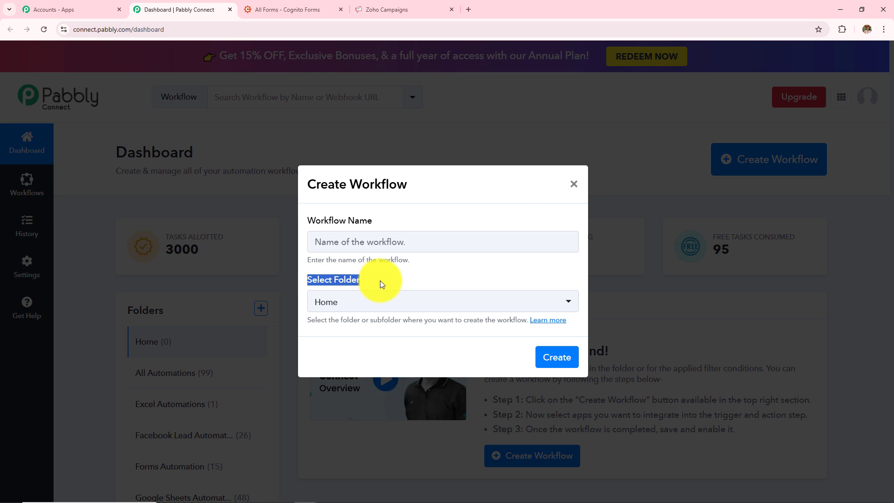
click(386, 246)
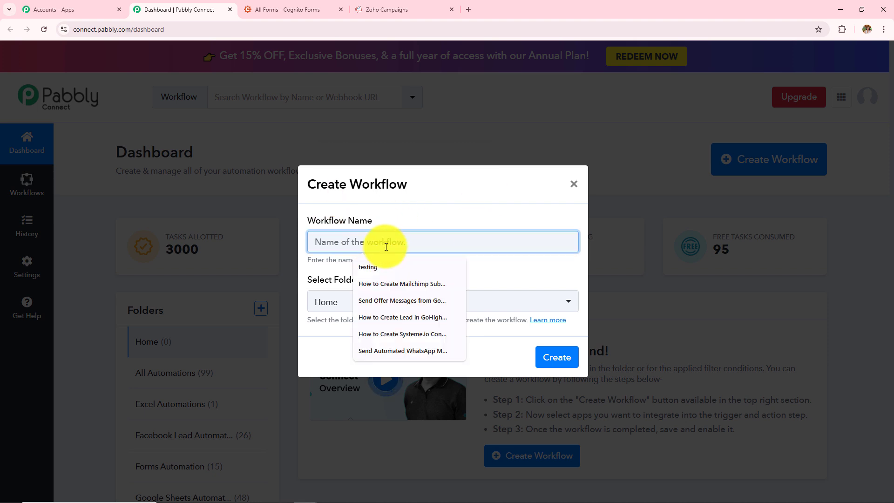
text(date Zoho Campaigns Subscriber on Cognito Forms Submission)
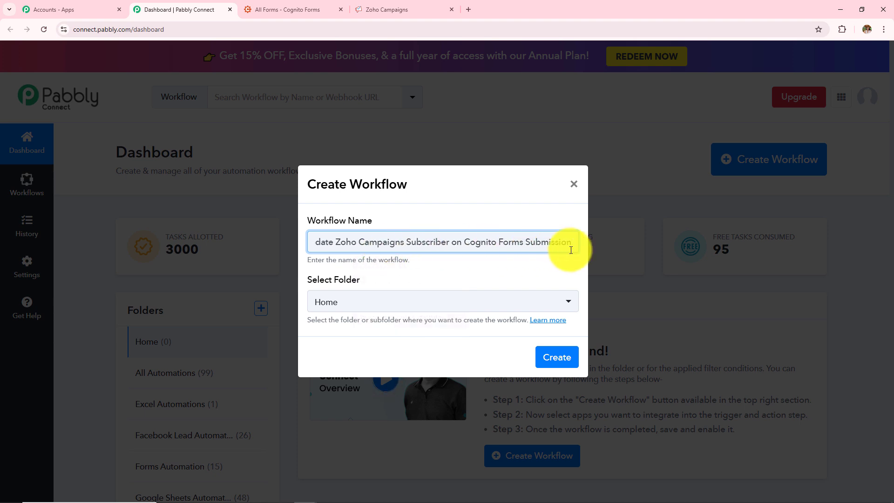
click(380, 303)
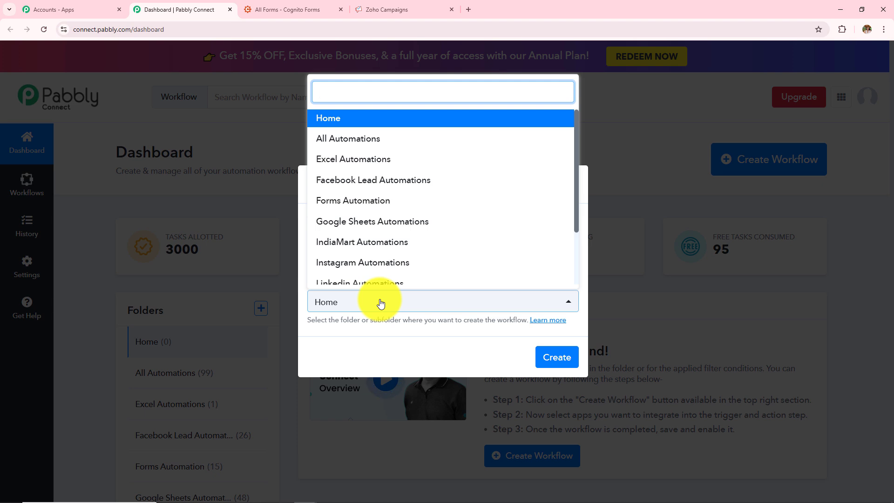
scroll(399, 220, down, 3)
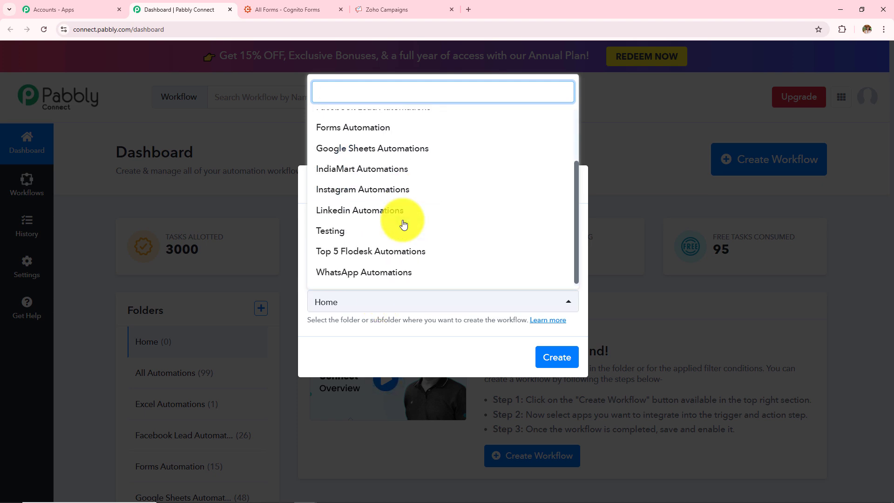
scroll(405, 223, up, 3)
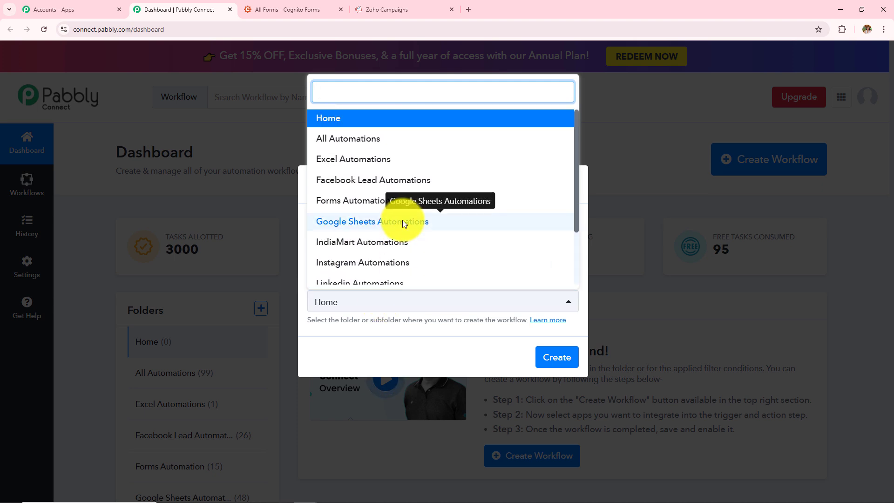
click(352, 202)
click(546, 362)
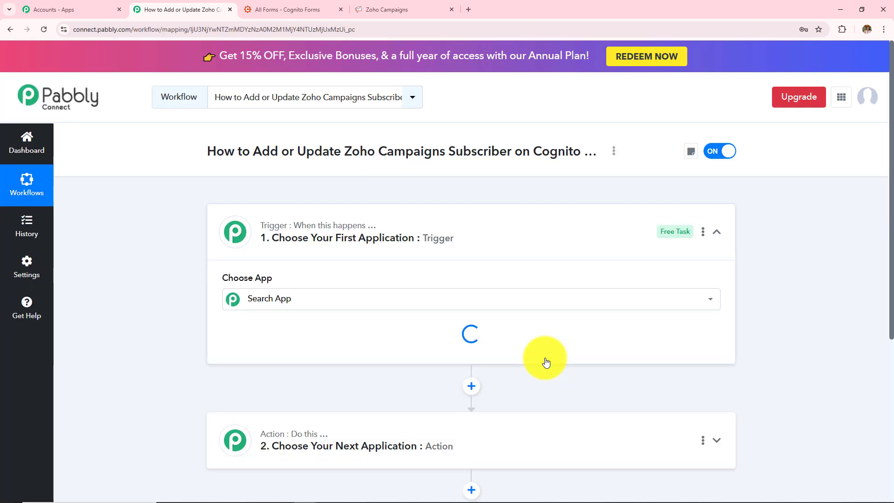
click(716, 230)
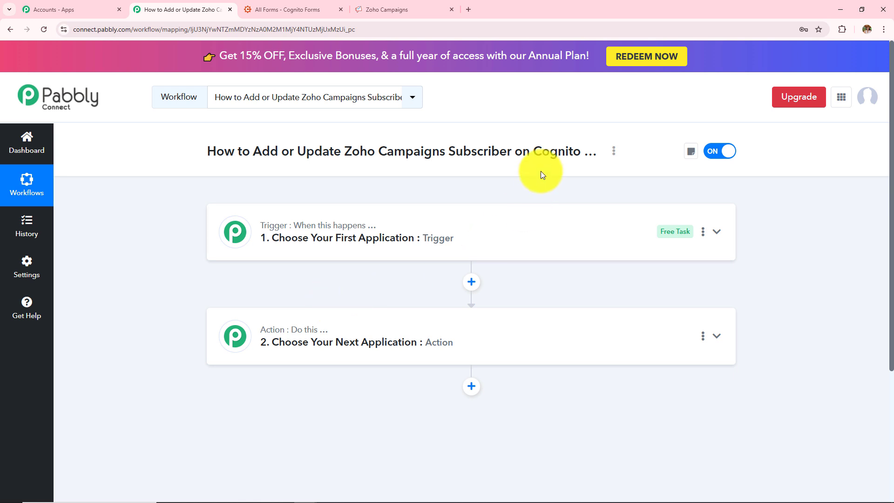
drag(533, 152, 593, 150)
click(449, 196)
drag(334, 152, 511, 152)
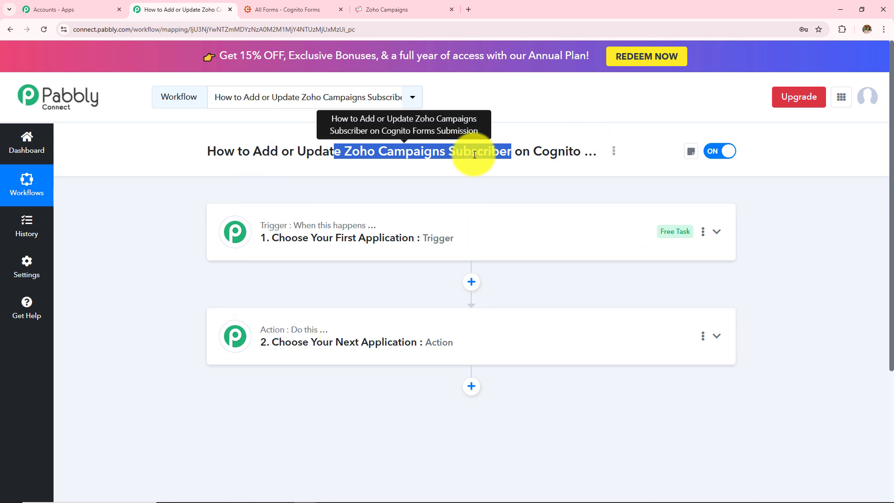
Set the trigger step's app to Cognito Forms with the New Entry trigger event
click(399, 240)
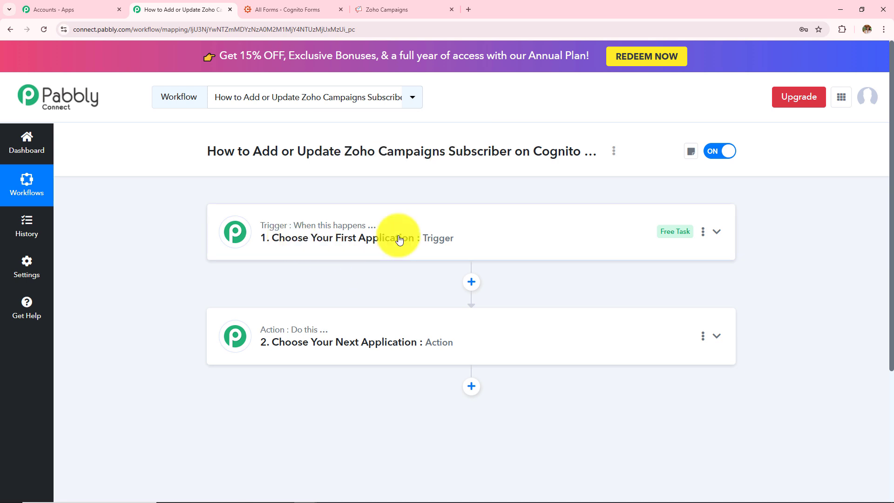
click(369, 300)
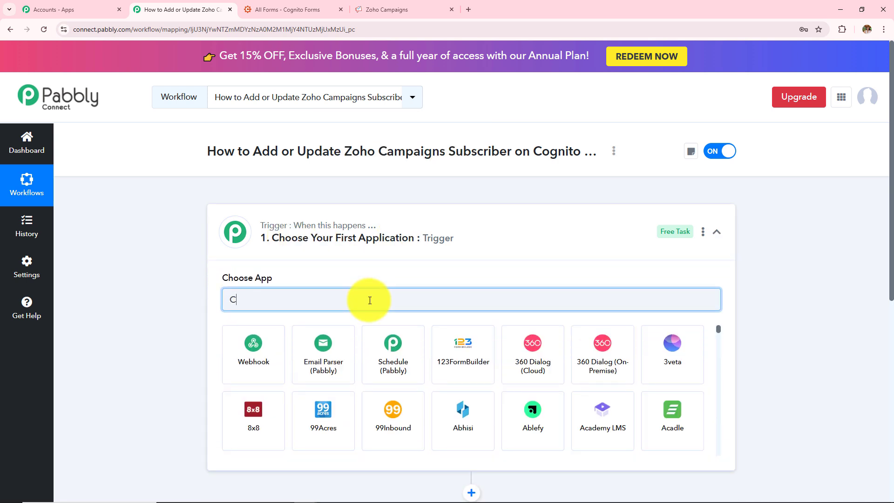
text(Cognit)
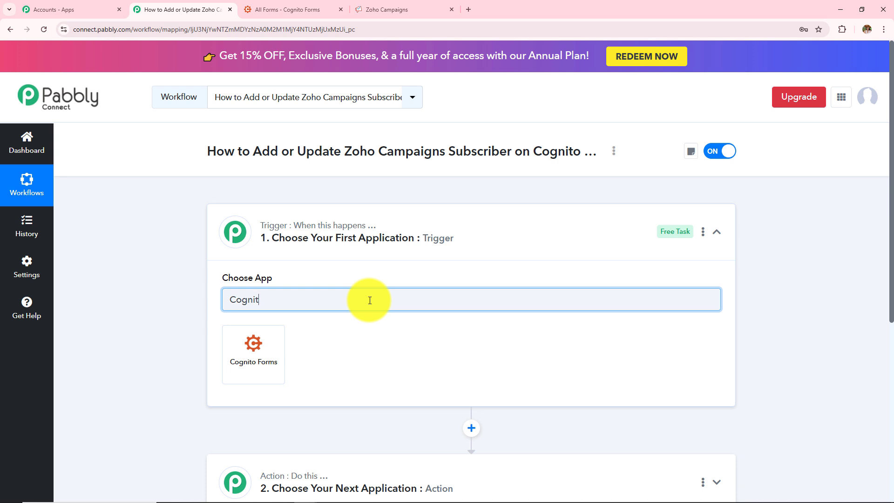
click(263, 348)
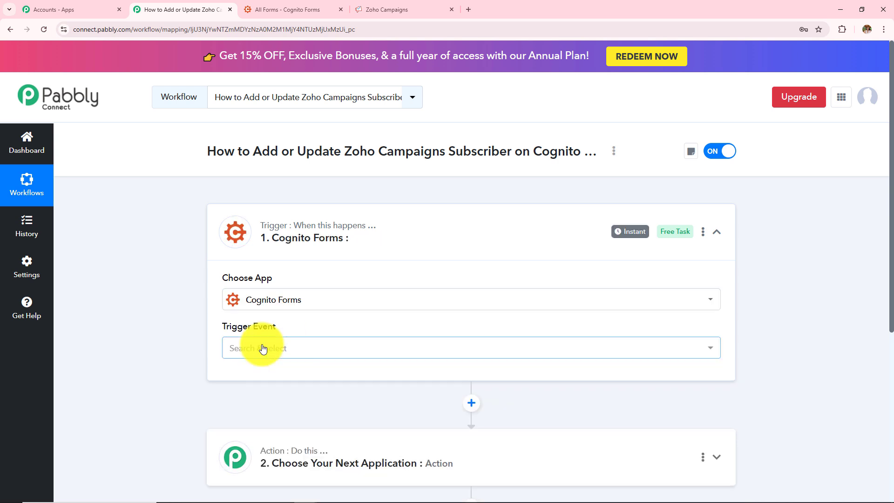
click(260, 348)
click(279, 406)
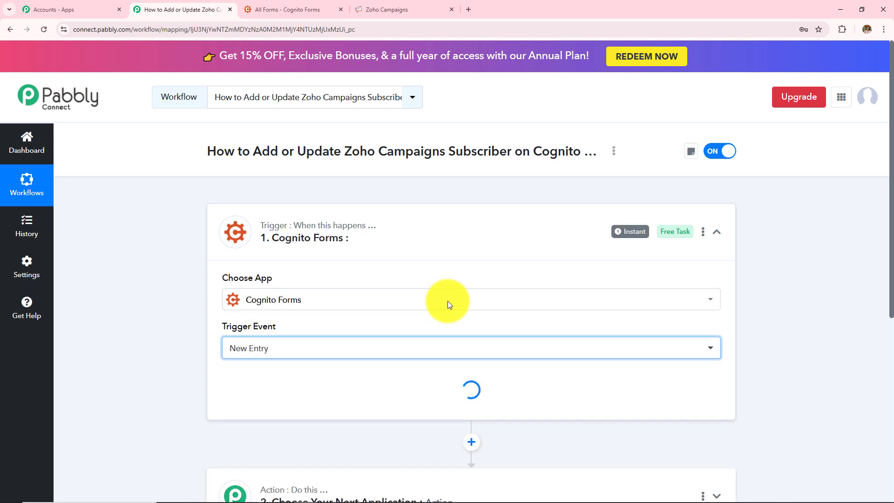
scroll(448, 301, down, 2)
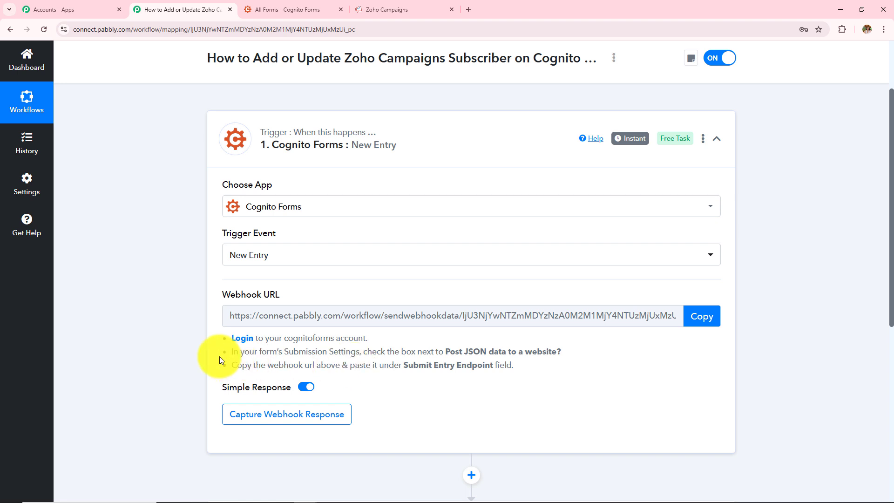
Switch to Cognito Forms, open the Contact Form, and clear its Submit Entry Endpoint under Post JSON Data to a Website
drag(219, 340, 508, 377)
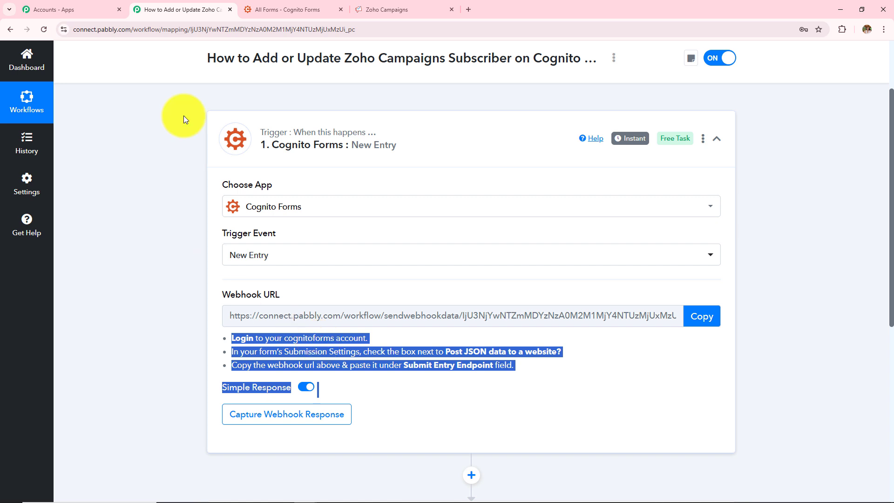
click(270, 9)
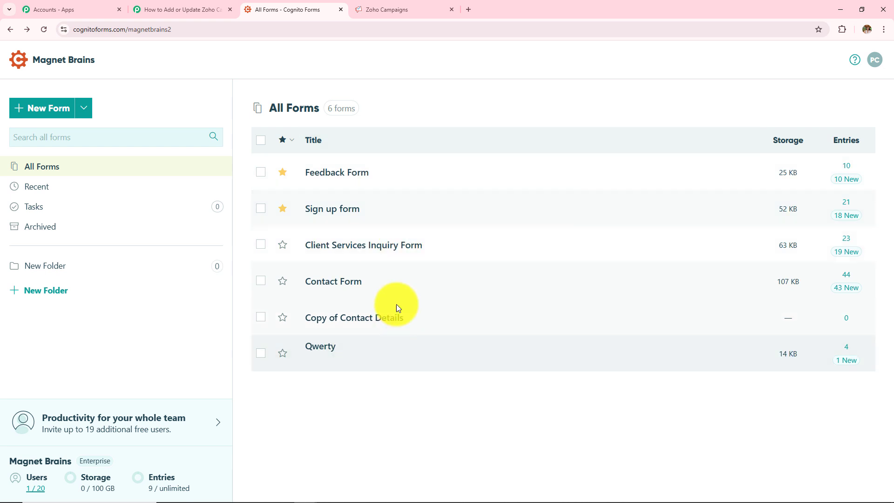
click(342, 278)
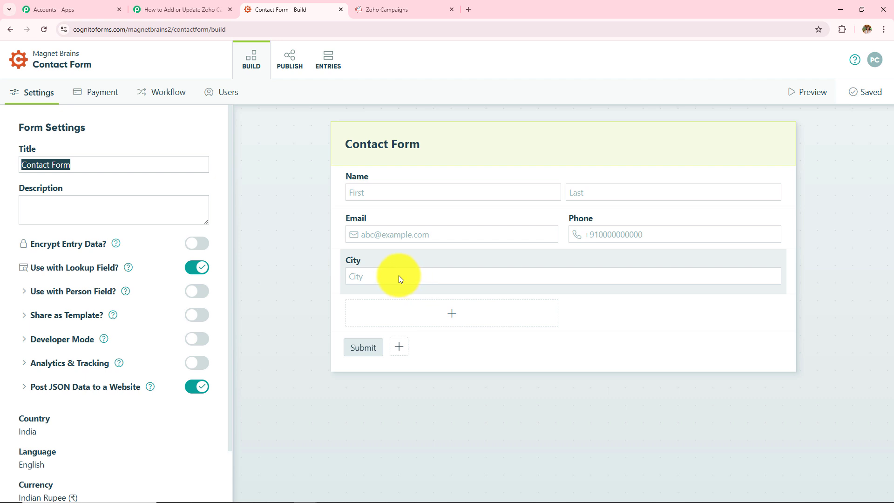
click(71, 394)
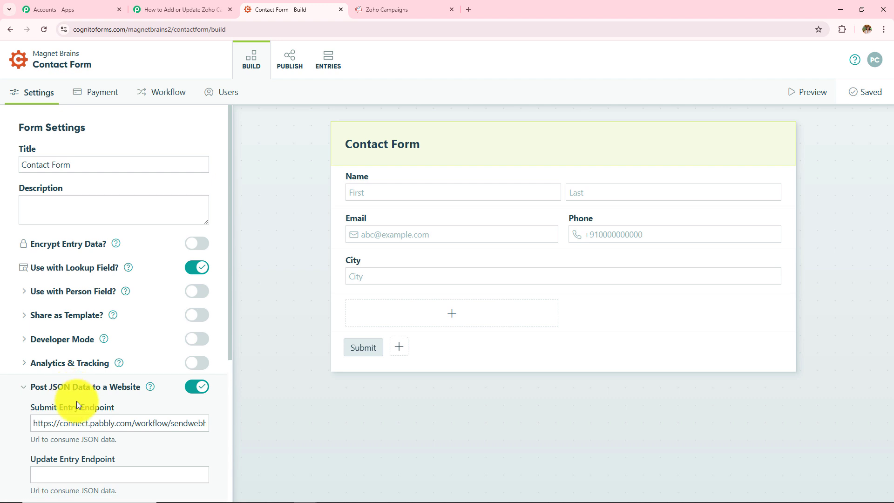
scroll(33, 421, down, 1)
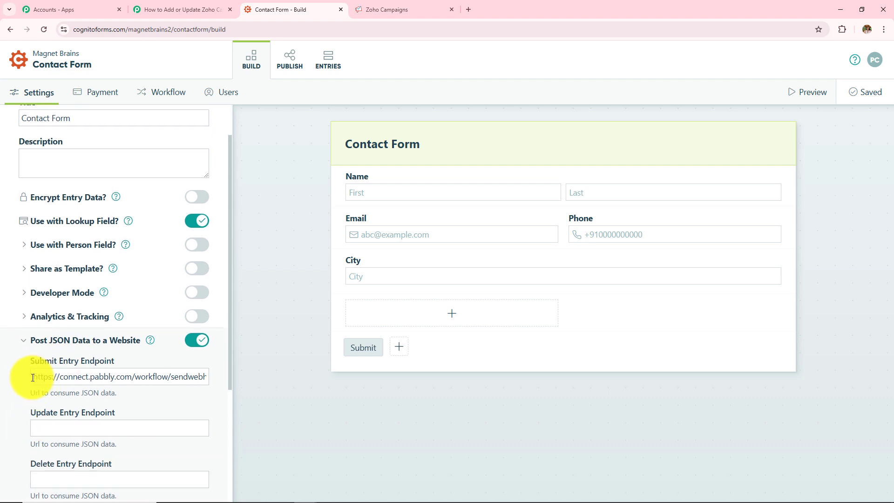
drag(33, 377, 364, 371)
key(BackSpace)
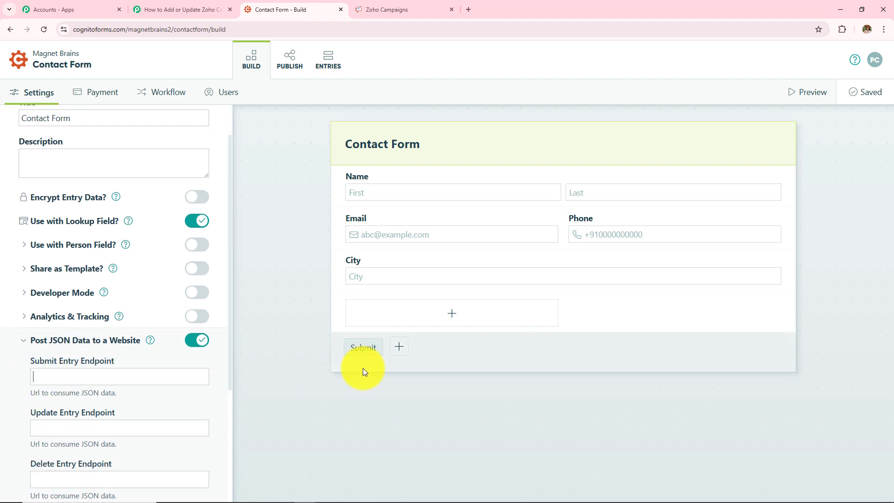
Copy the trigger's webhook URL and paste it as the Contact Form's Submit Entry Endpoint, then save the form
click(179, 9)
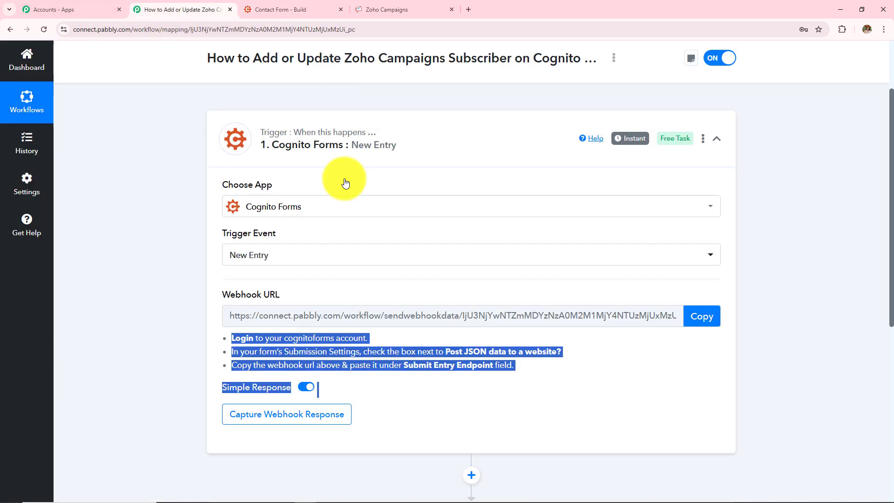
click(702, 316)
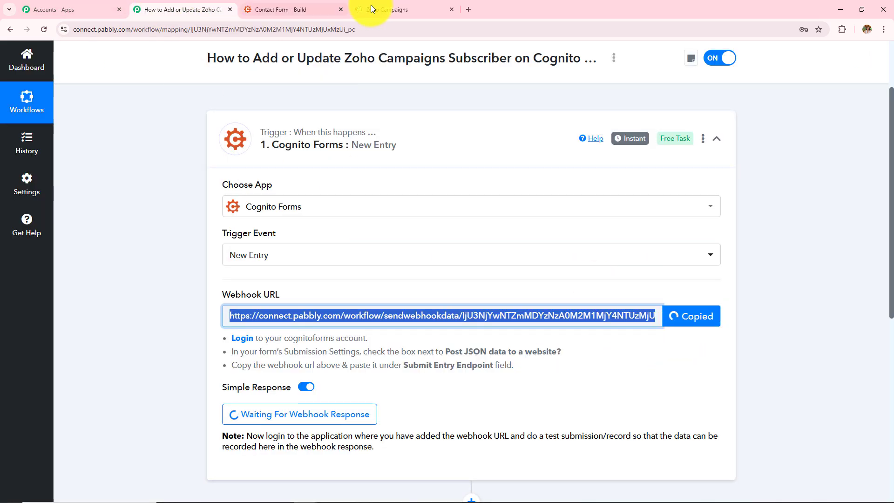
click(281, 9)
click(144, 377)
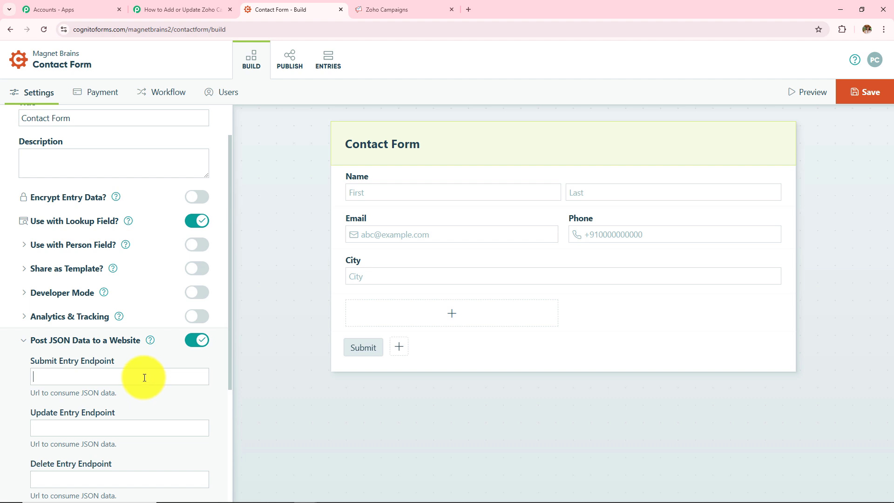
key(ctrl+v)
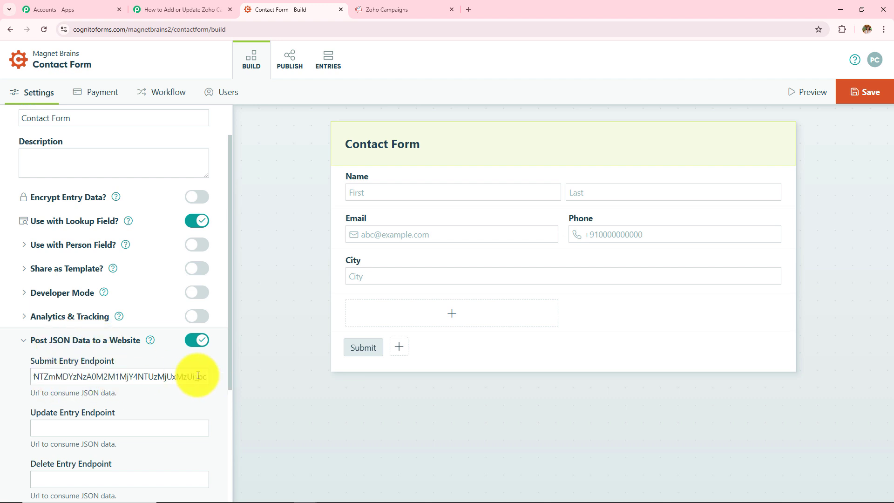
click(866, 92)
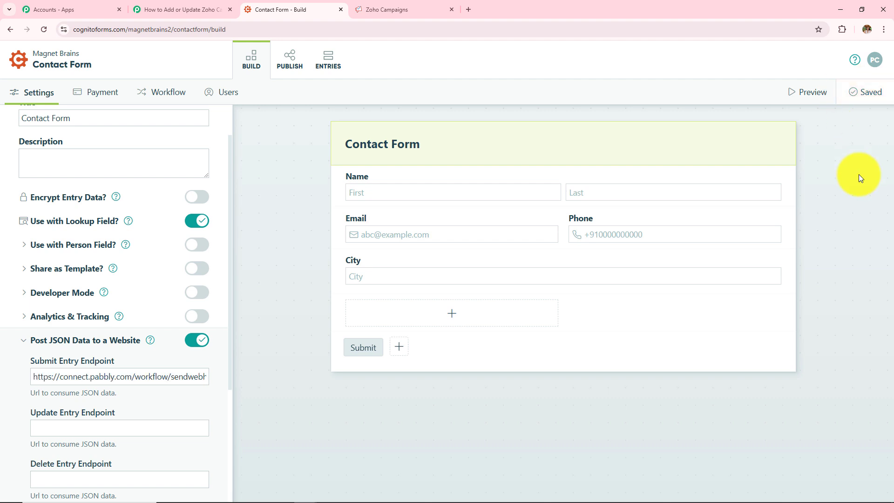
click(178, 9)
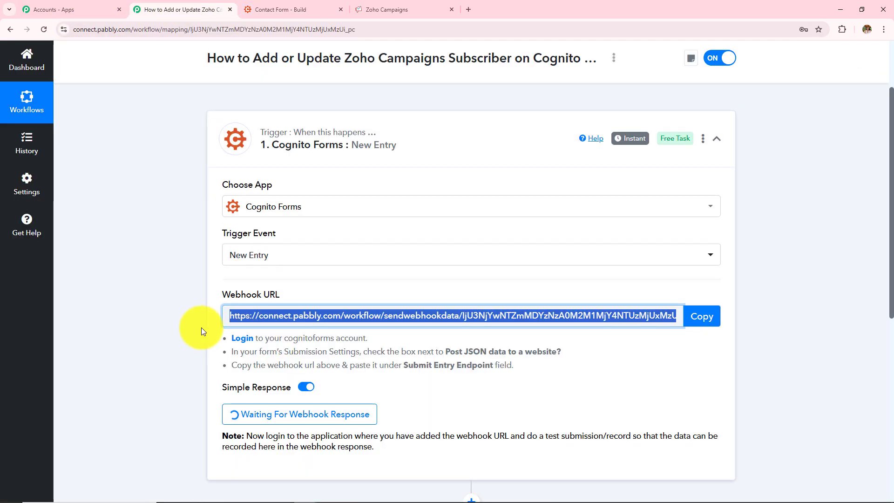
click(279, 10)
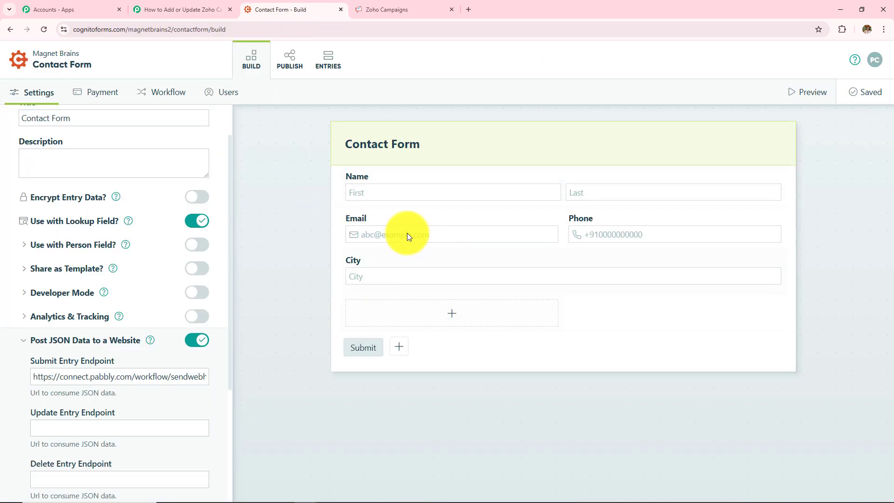
click(226, 10)
scroll(308, 410, down, 2)
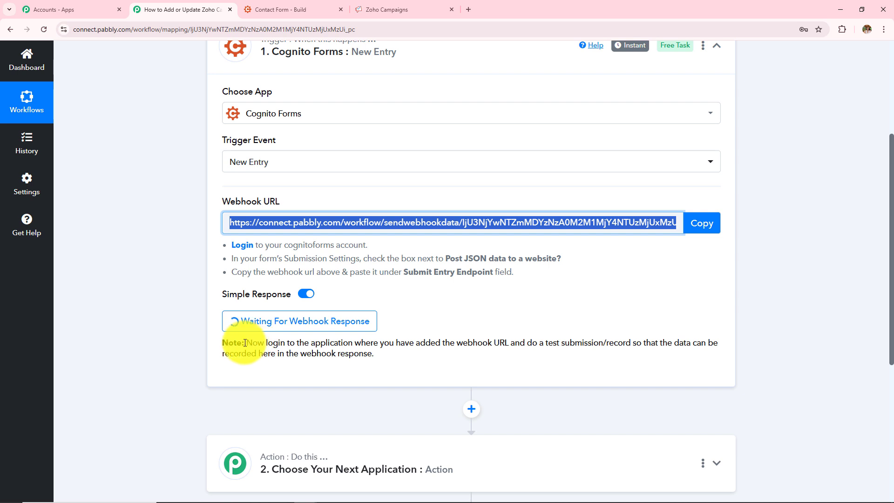
drag(244, 342, 424, 364)
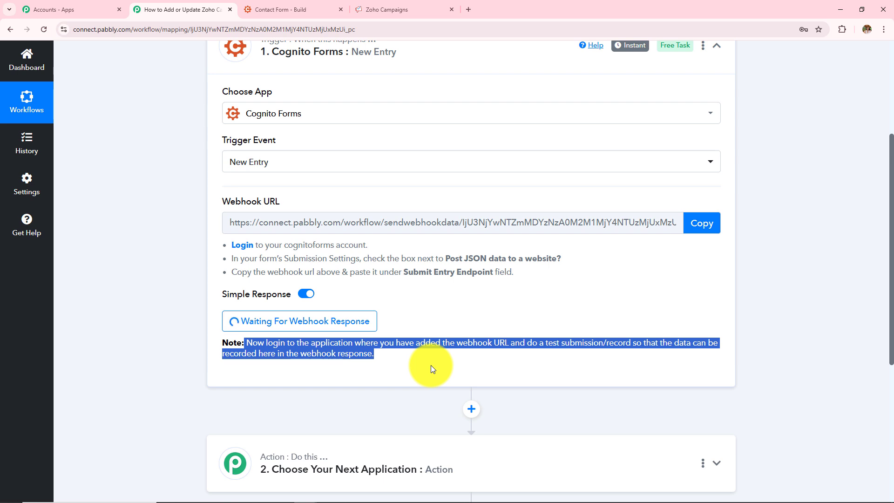
click(258, 17)
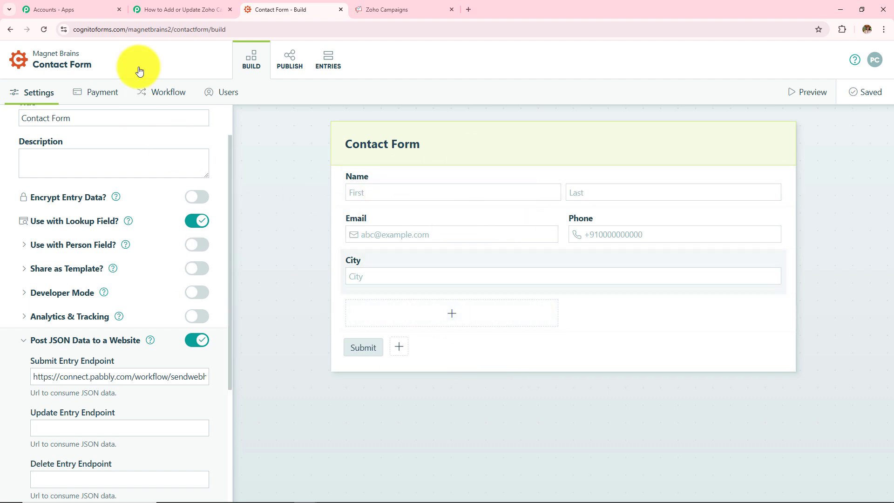
click(173, 9)
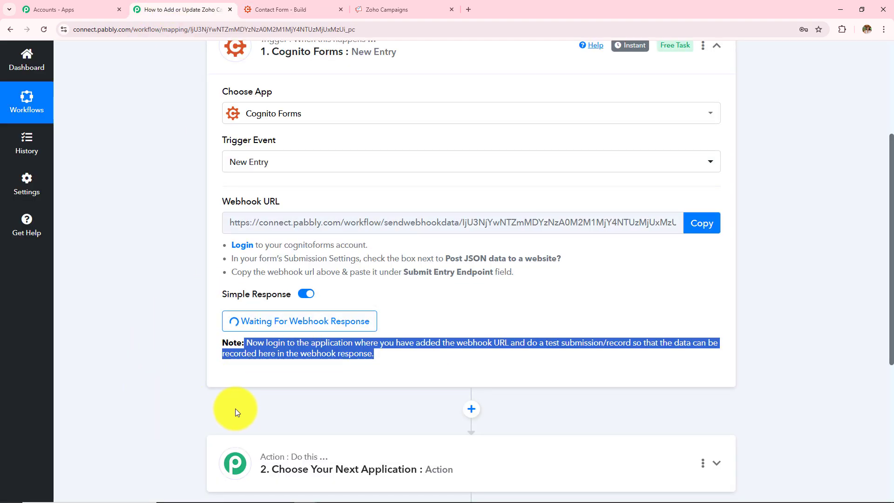
scroll(235, 409, up, 4)
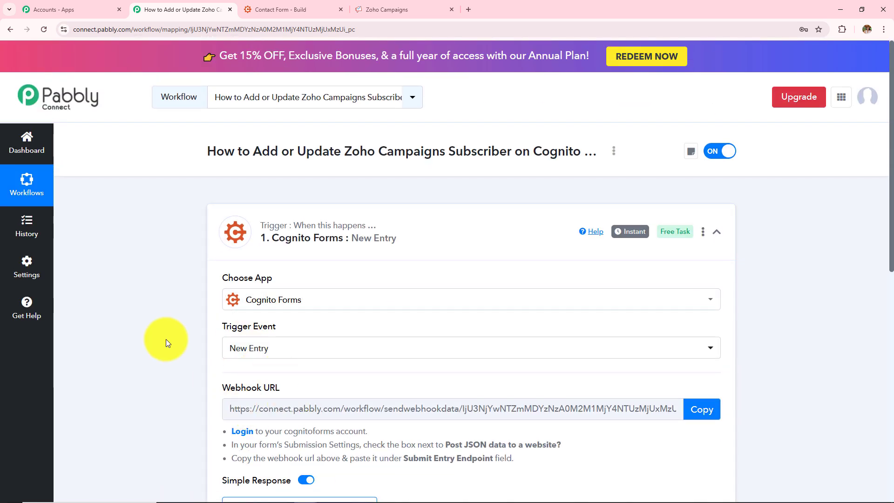
Open the Contact Form's public share link from its Publish page
click(274, 9)
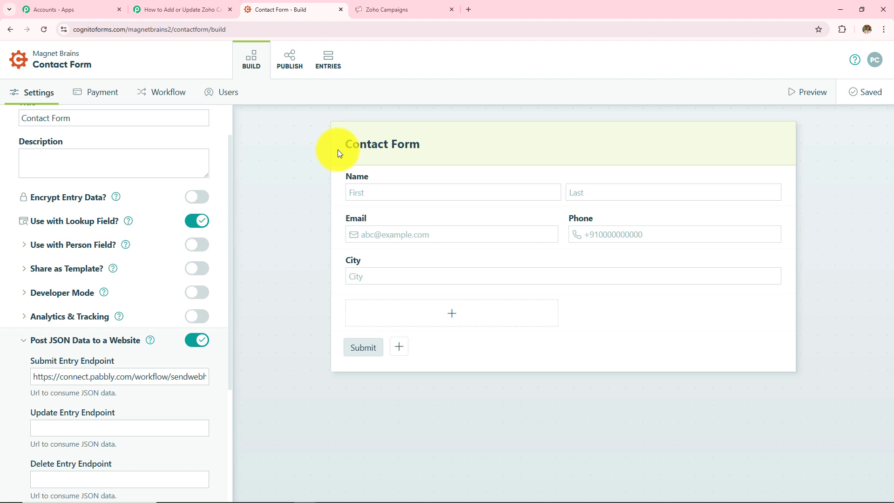
click(292, 68)
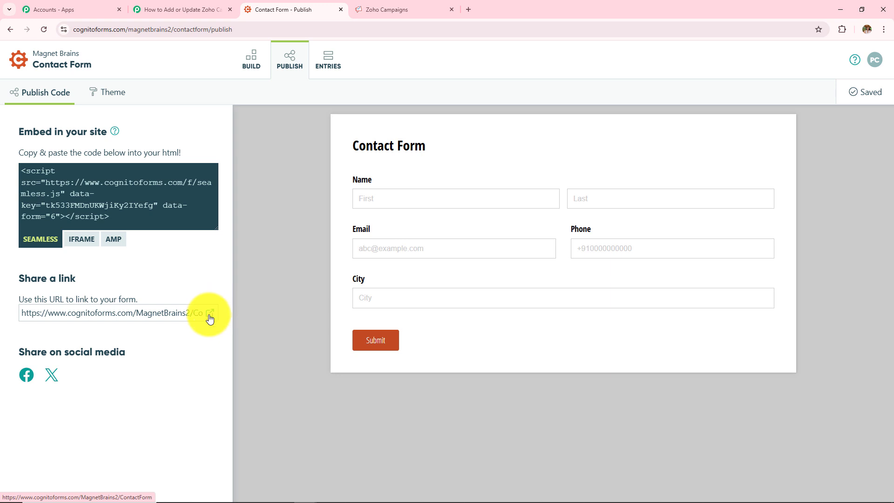
click(212, 312)
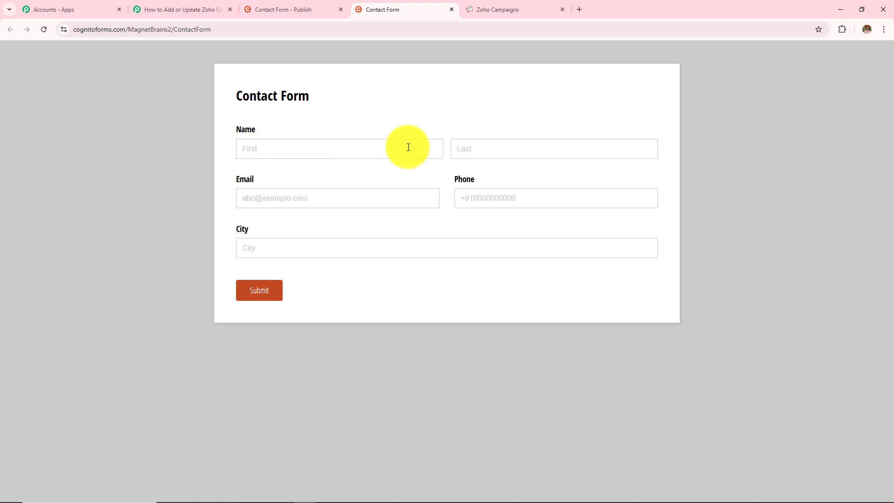
Submit a test entry with name Latest User, a test e-mail address, a phone number and city Bhopal
click(376, 148)
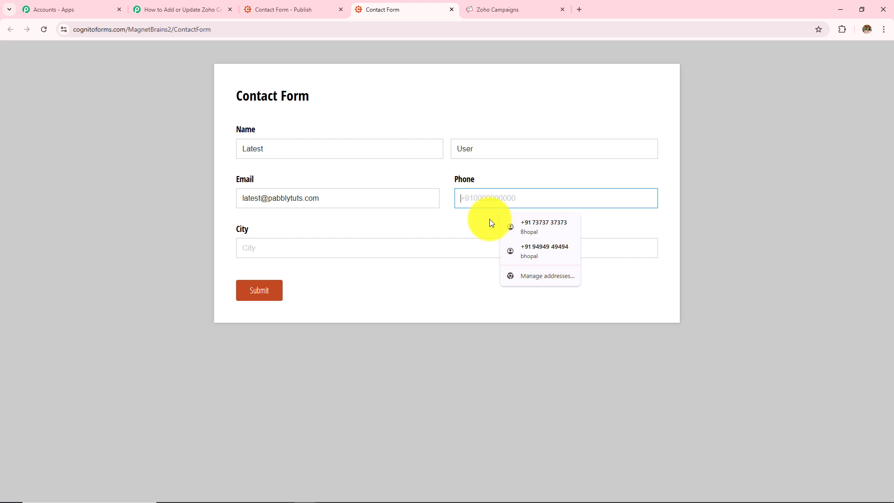
click(531, 251)
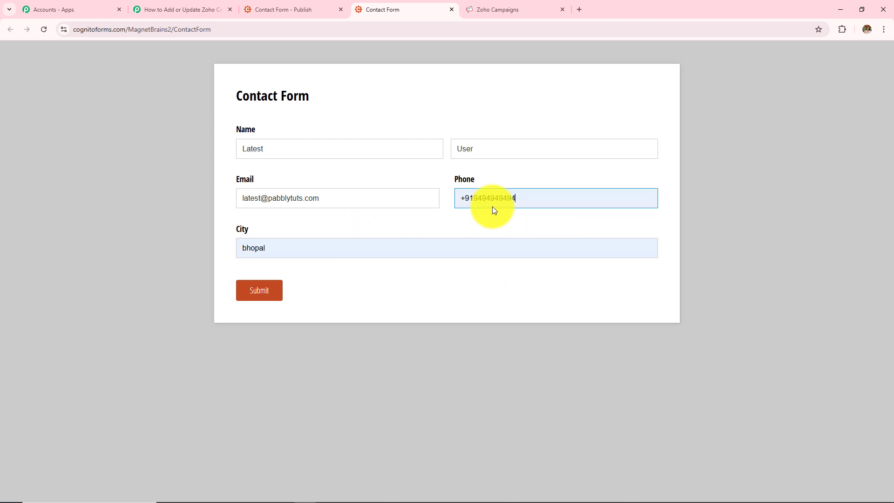
drag(295, 251, 214, 248)
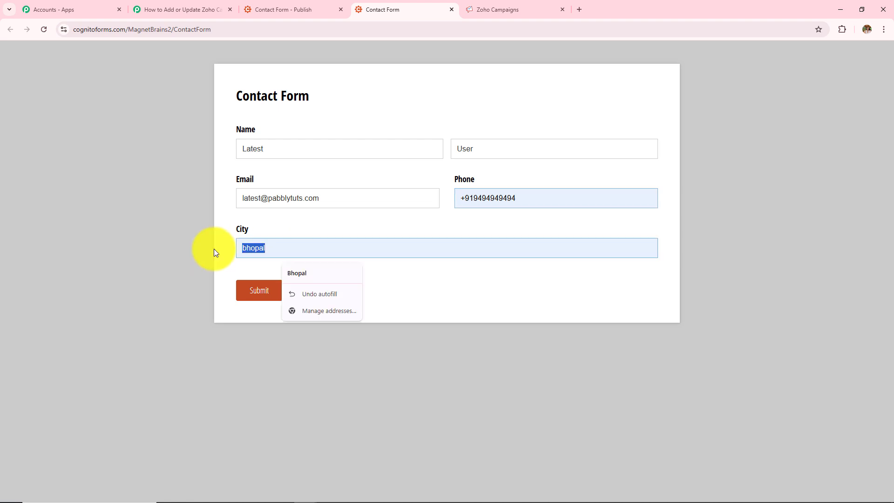
click(301, 279)
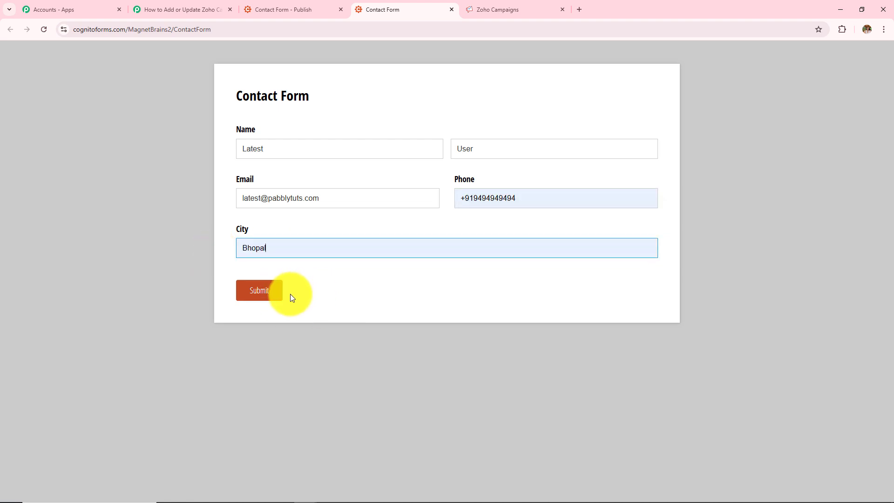
click(244, 299)
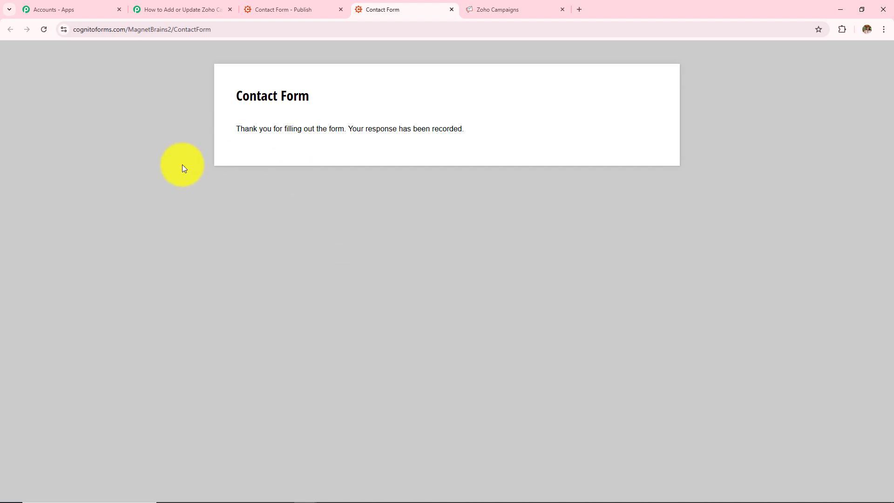
Examine the webhook response fields captured from the test submission in the trigger step
click(199, 13)
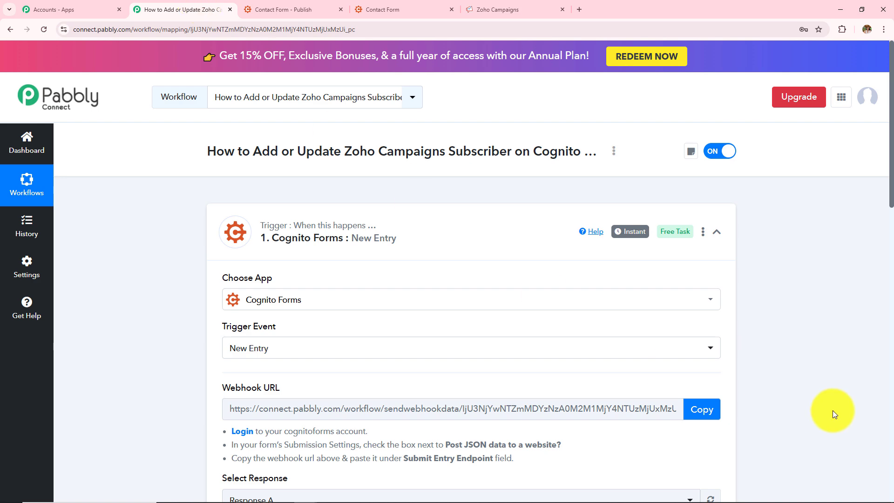
scroll(834, 410, down, 5)
scroll(833, 409, down, 3)
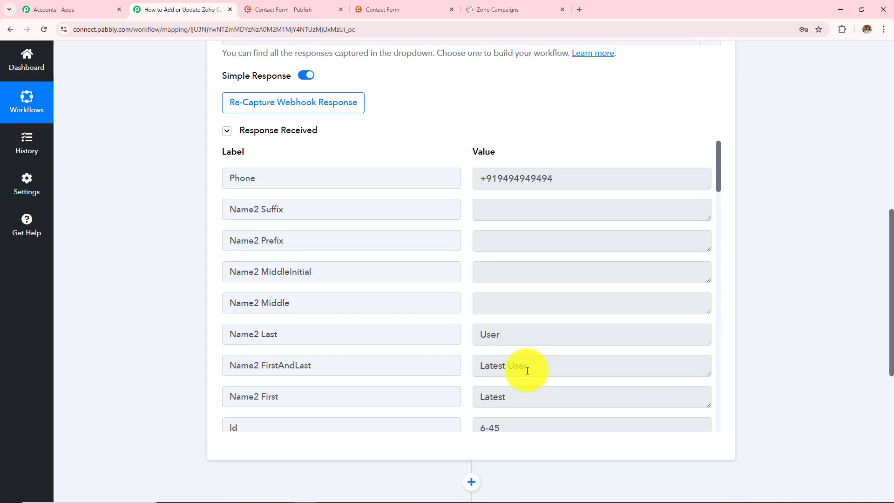
click(528, 334)
click(559, 179)
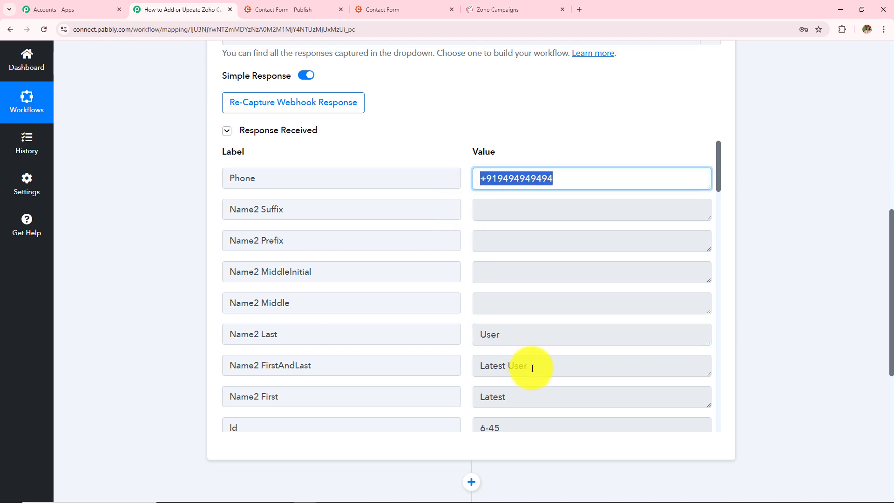
click(489, 403)
click(495, 331)
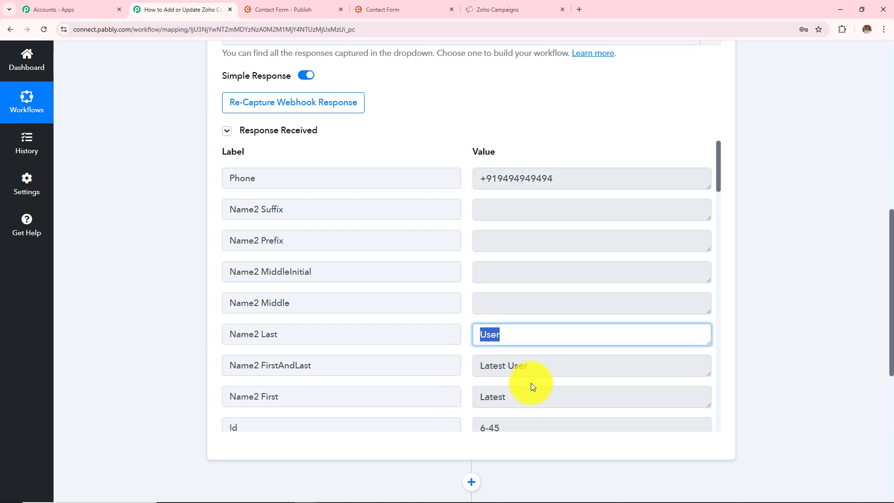
scroll(531, 383, down, 5)
click(600, 270)
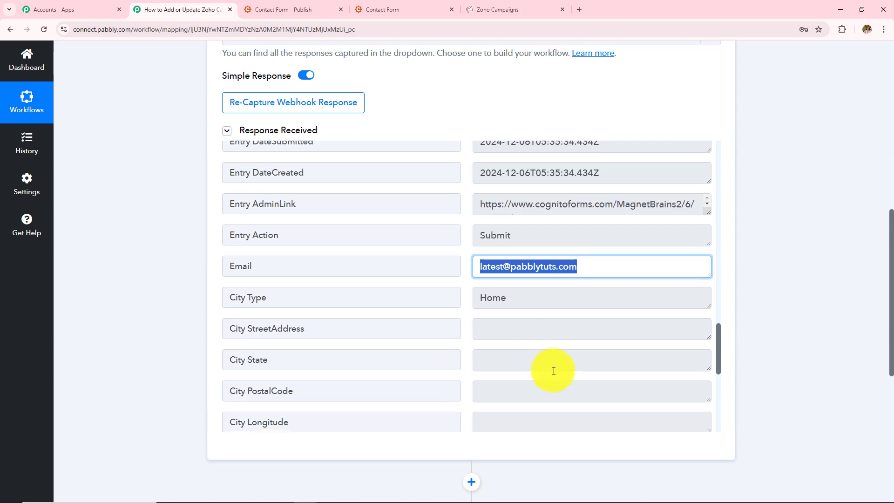
scroll(553, 369, down, 5)
click(529, 285)
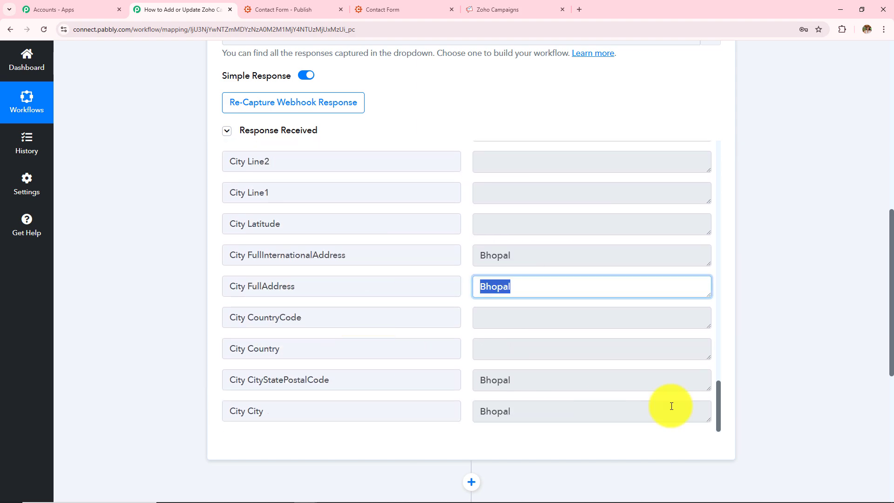
scroll(805, 364, up, 10)
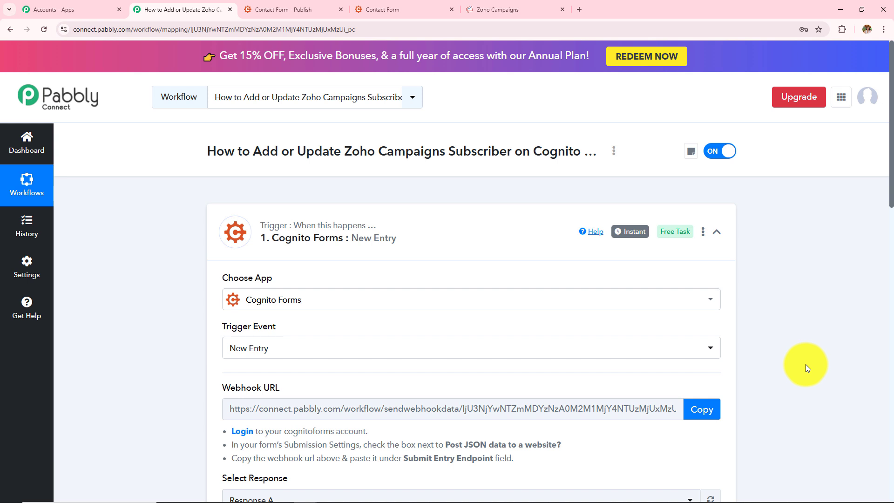
scroll(805, 364, down, 2)
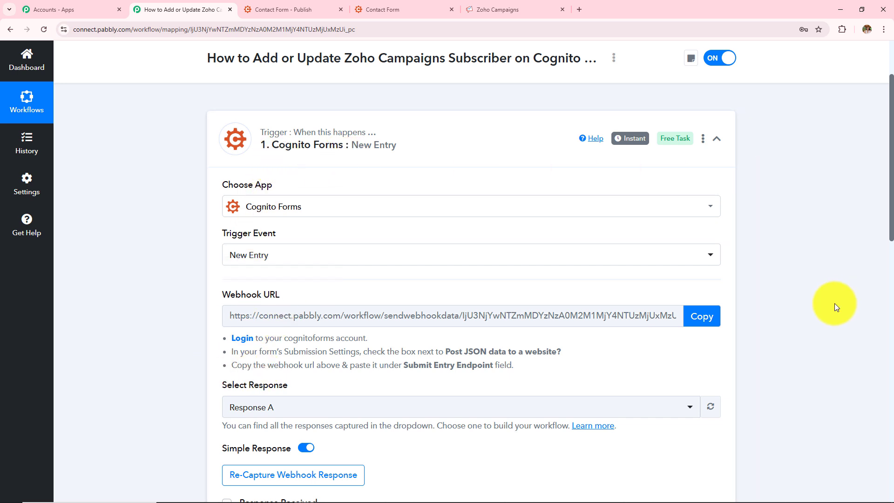
scroll(784, 329, down, 7)
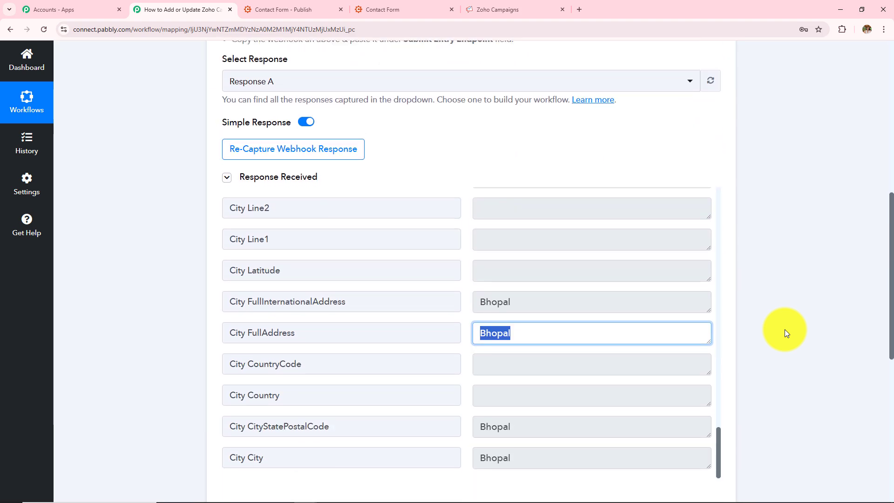
scroll(784, 329, down, 5)
scroll(784, 329, up, 7)
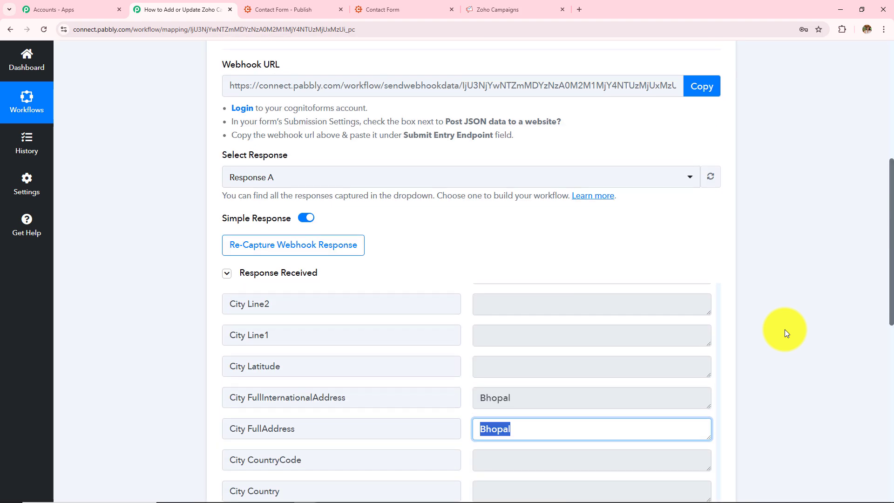
scroll(784, 329, up, 8)
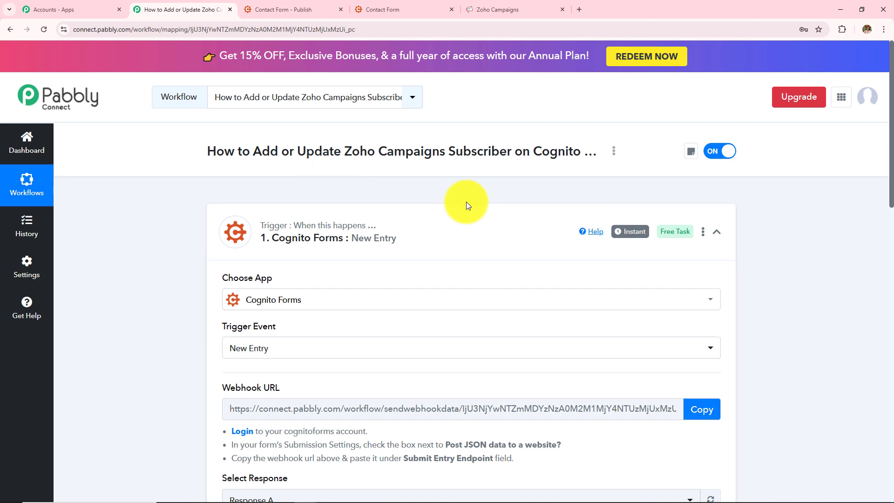
scroll(832, 353, down, 11)
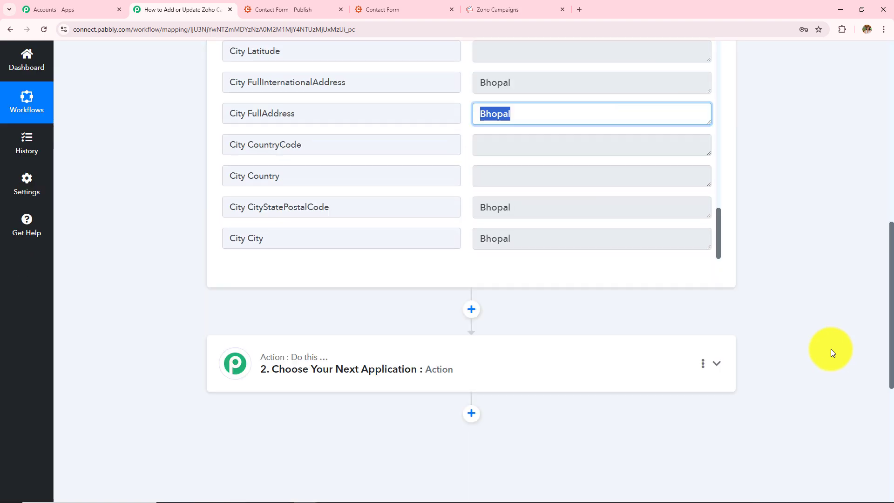
Choose Zoho Campaigns as the app for the second action step
click(349, 359)
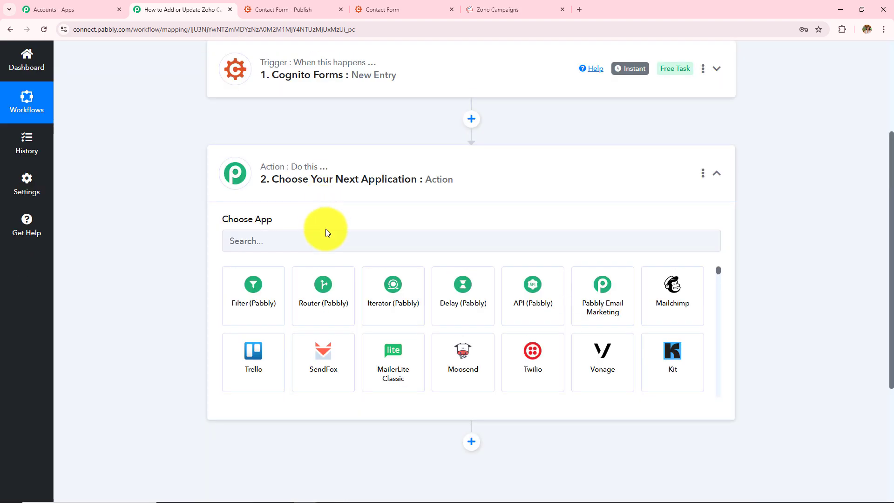
click(326, 233)
text(Zoho )
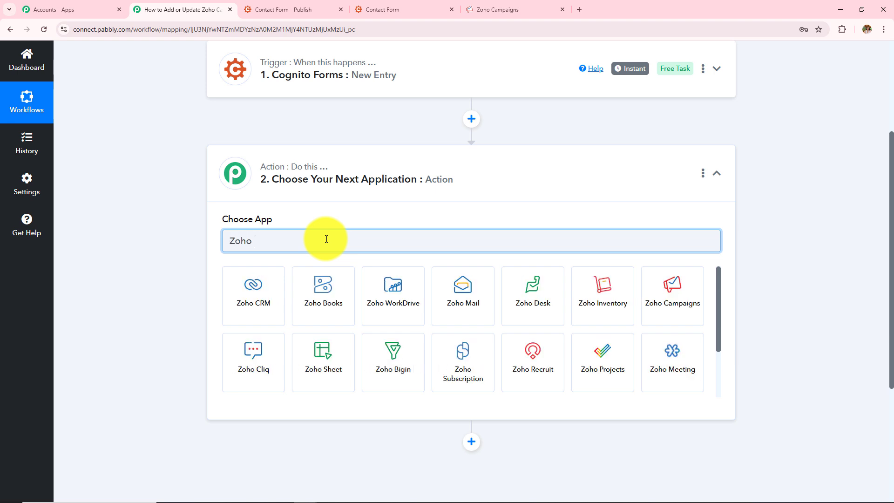
text(Ca)
click(274, 295)
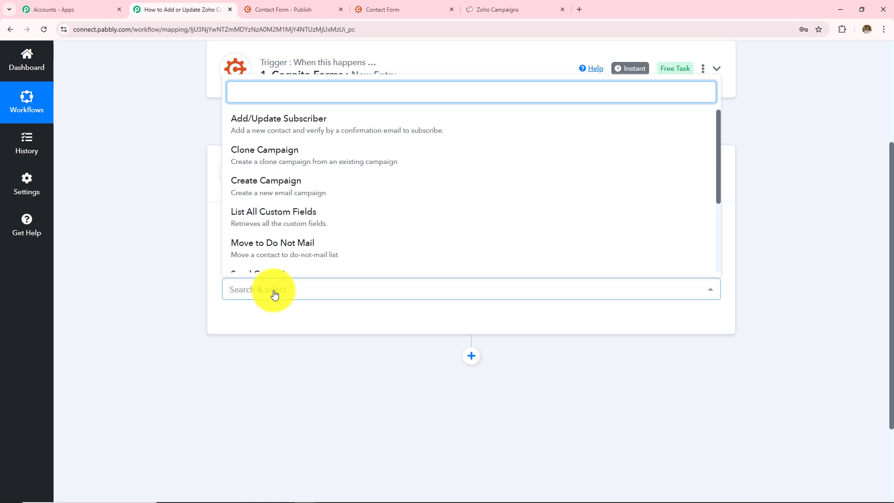
Choose Add/Update Subscriber as the action event and start adding a new Zoho Campaigns connection
click(271, 118)
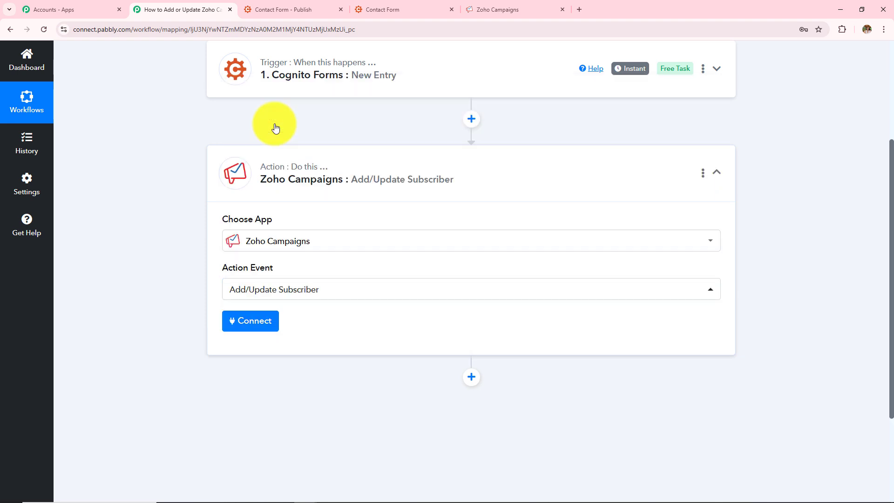
click(248, 329)
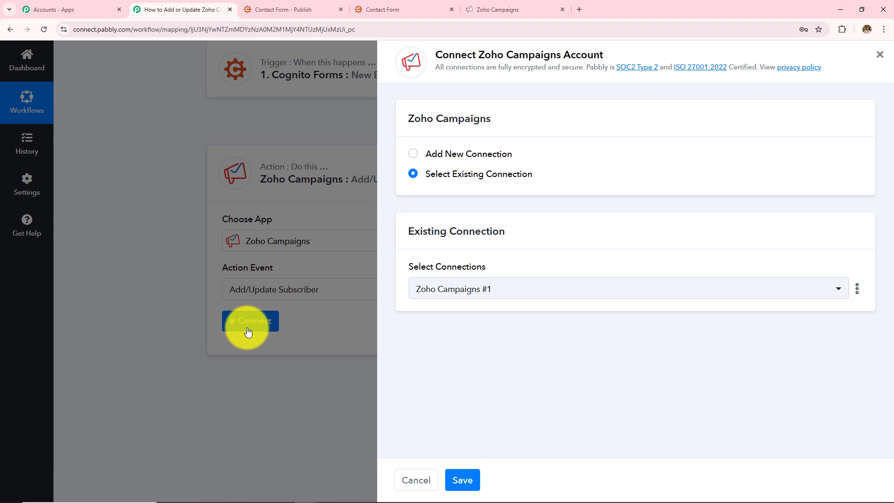
click(405, 159)
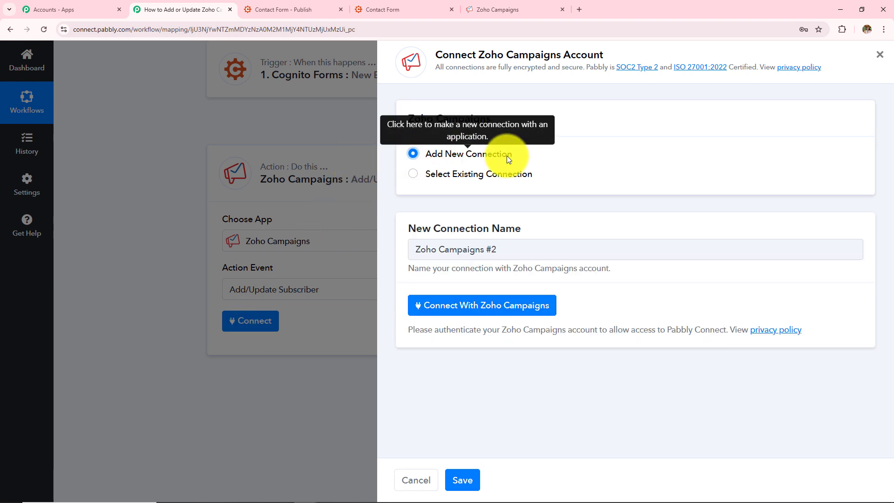
click(463, 307)
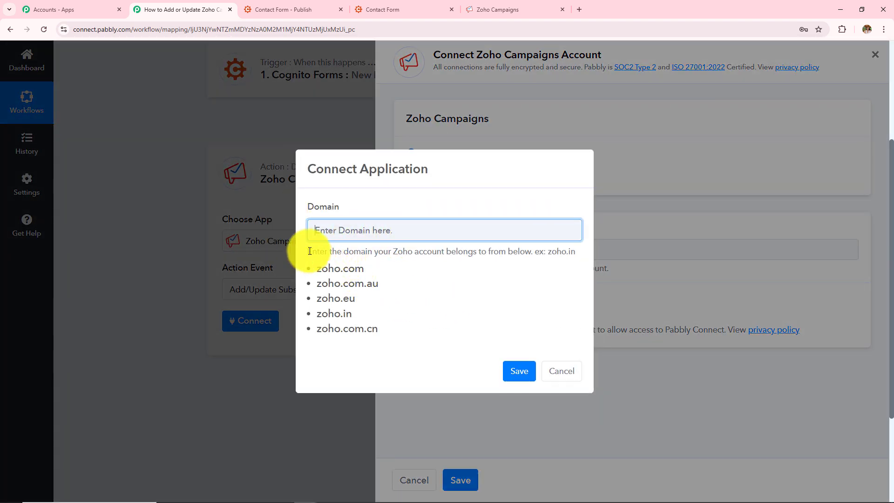
Enter the Zoho domain zoho.in, copied from the Zoho Campaigns address, save it and accept Pabbly Connect's access request
drag(307, 251, 495, 261)
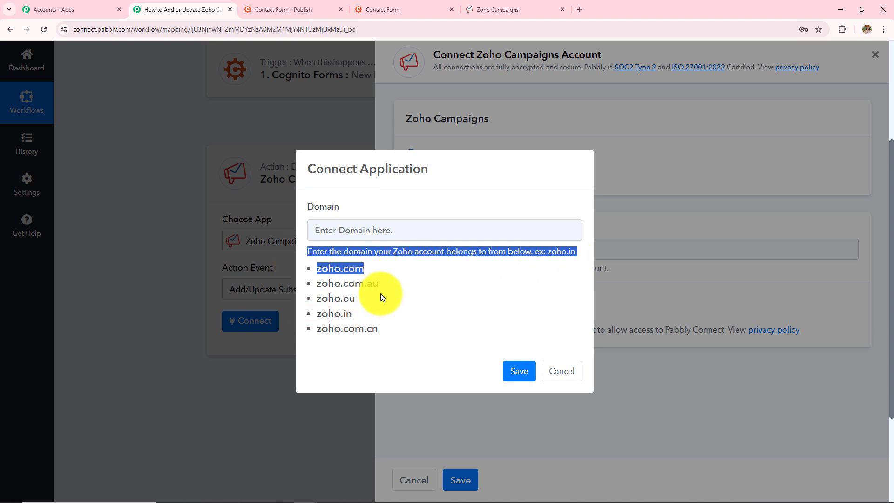
click(519, 8)
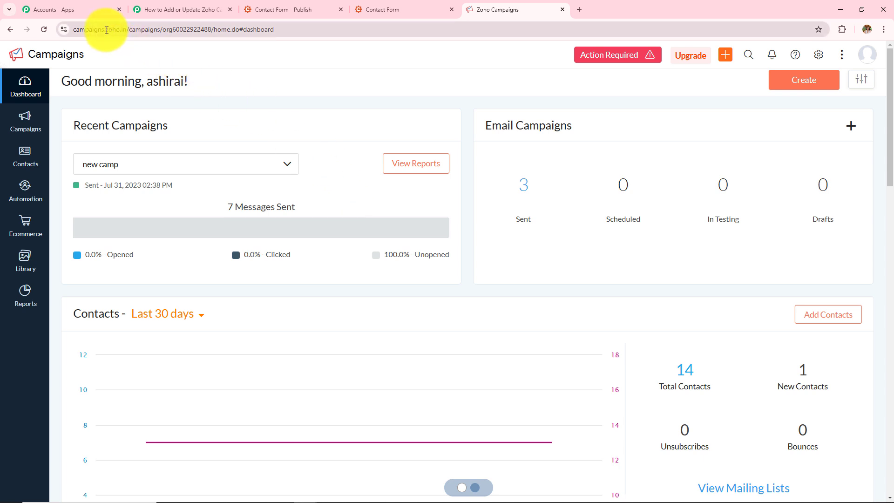
drag(112, 32, 126, 32)
key(ctrl+c)
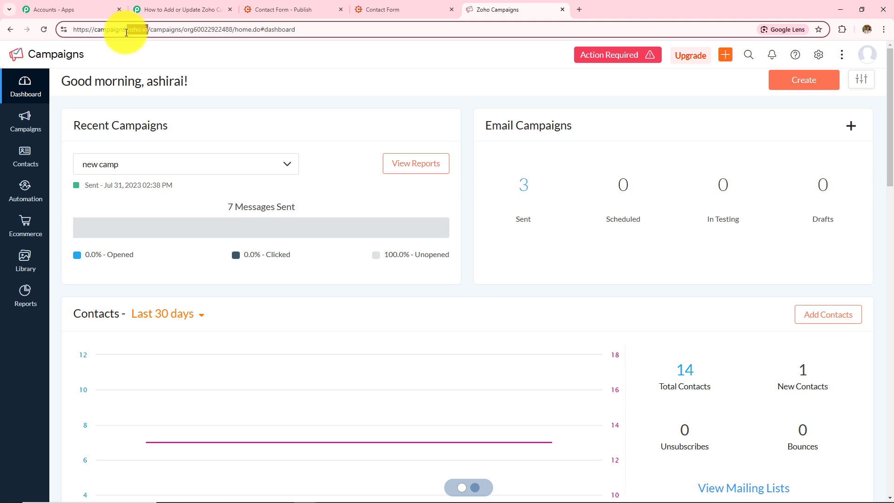
click(183, 9)
click(362, 230)
key(ctrl+v)
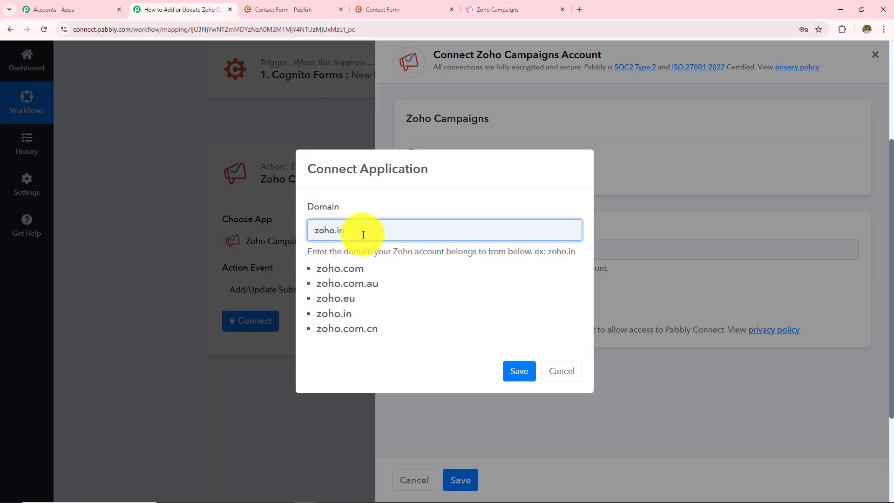
click(521, 371)
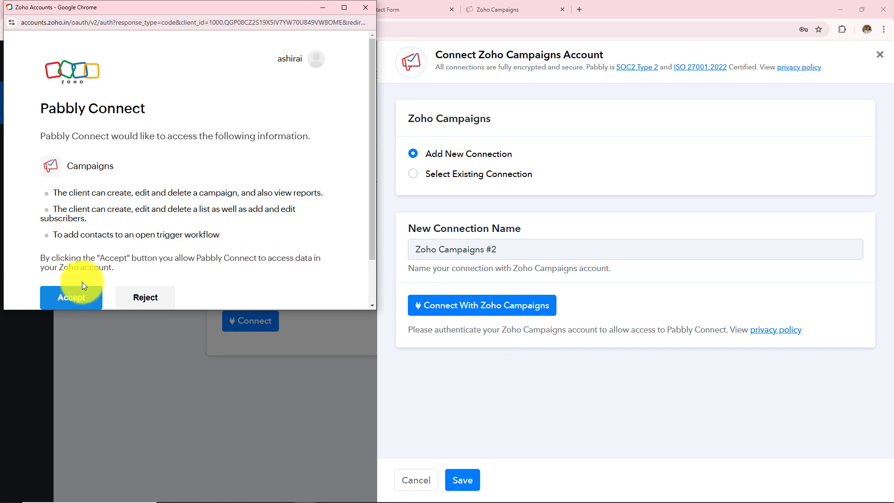
click(85, 296)
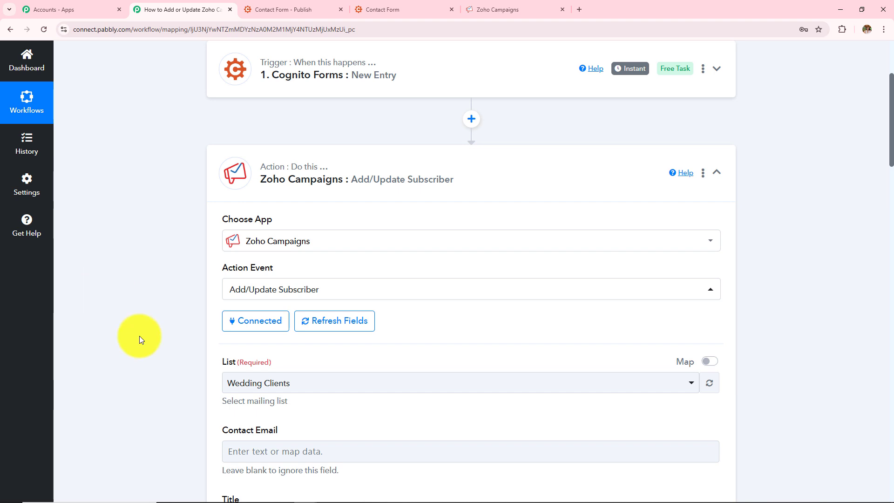
Examine the subscriber fields offered by the Add/Update Subscriber action
scroll(317, 356, down, 5)
click(317, 355)
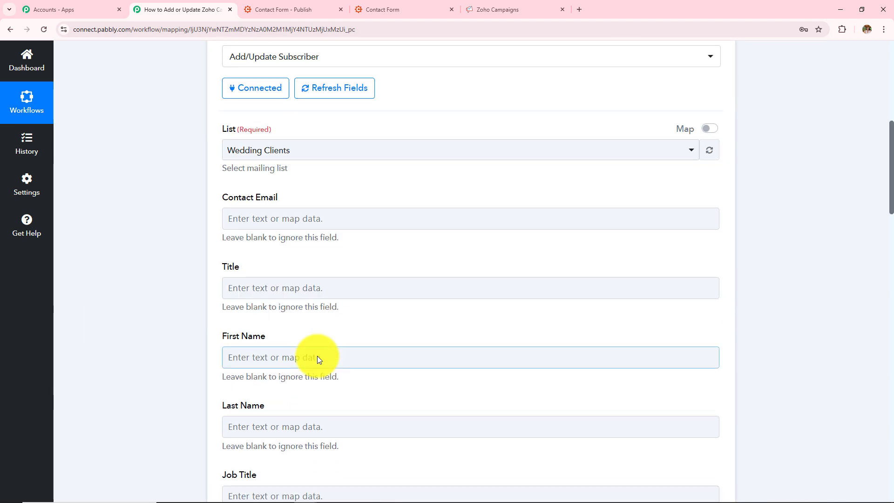
scroll(317, 356, down, 4)
scroll(318, 356, down, 5)
scroll(318, 356, up, 15)
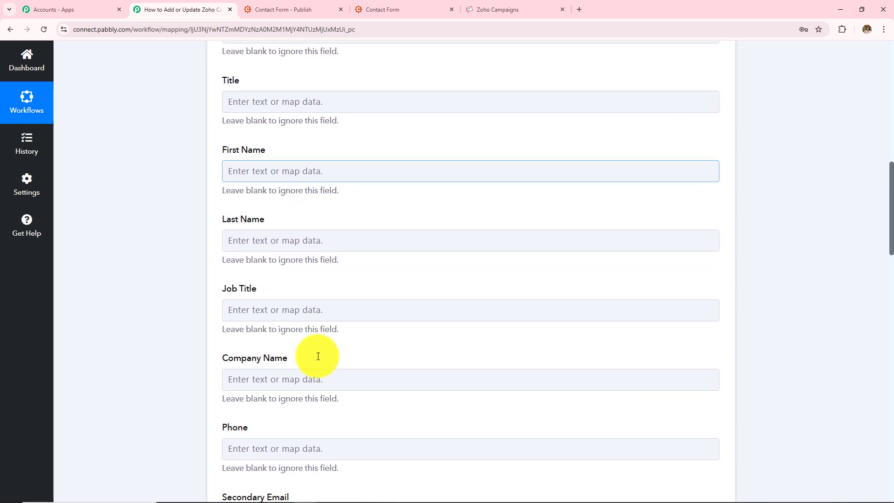
scroll(261, 327, down, 5)
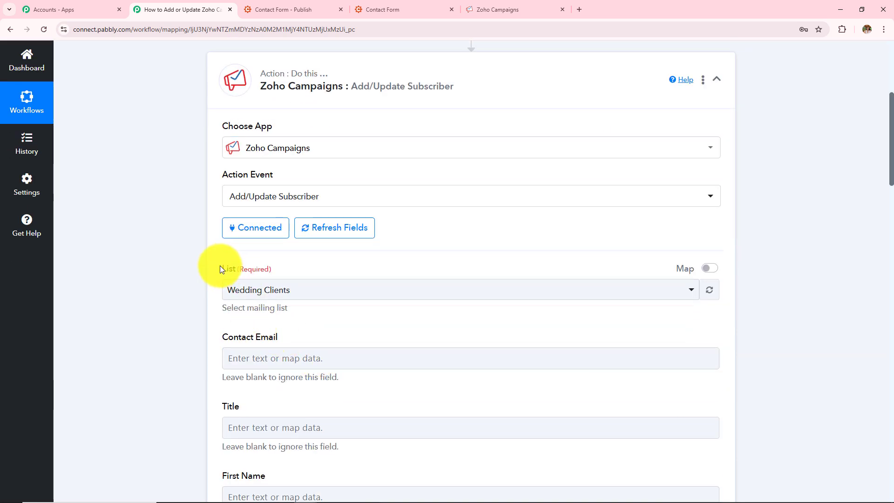
drag(220, 266, 318, 271)
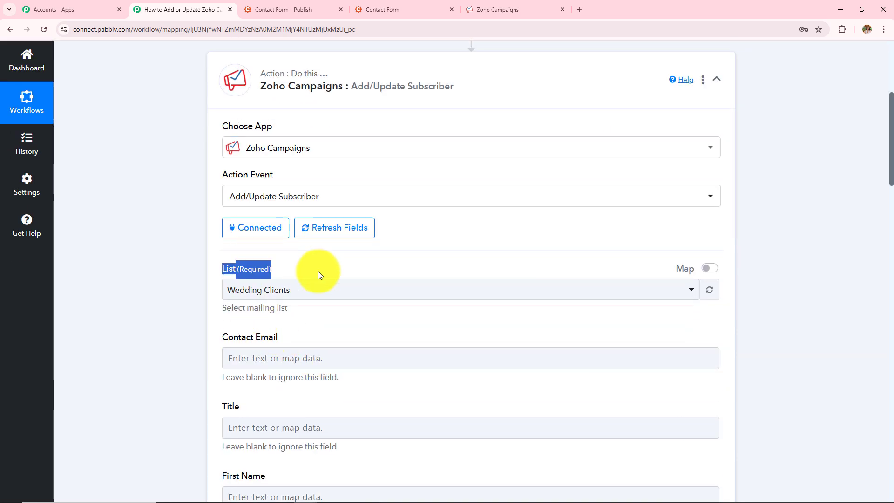
click(316, 289)
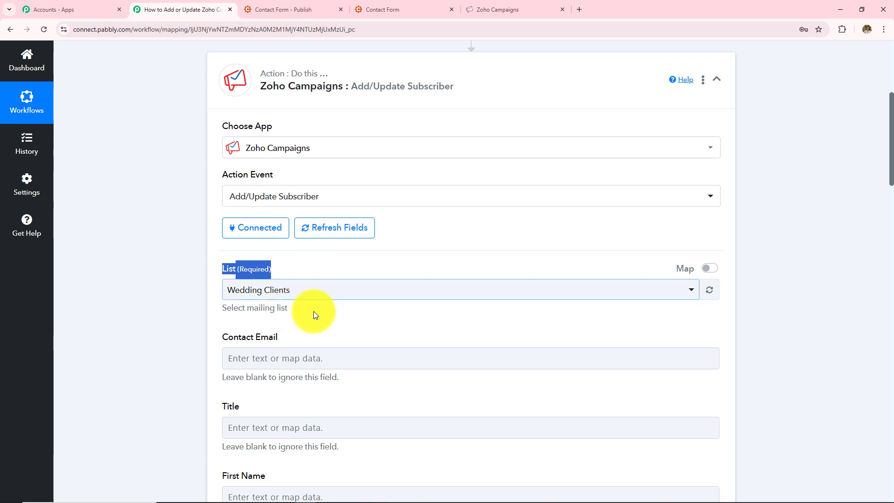
Review the contacts of the Wedding Clients mailing list in Zoho Campaigns
click(497, 9)
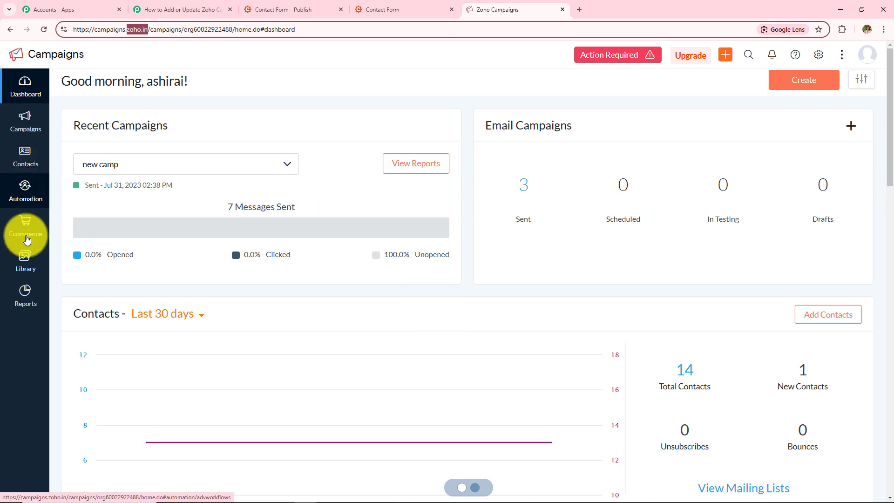
mouse_move(33, 163)
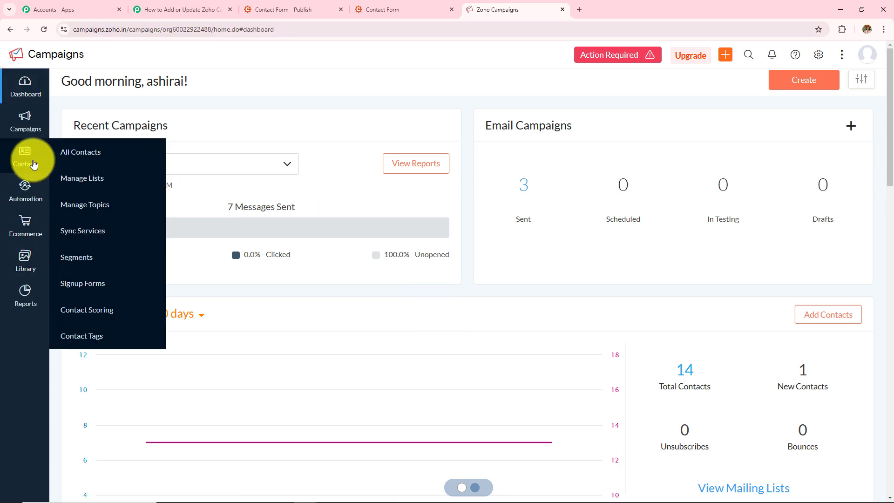
click(92, 179)
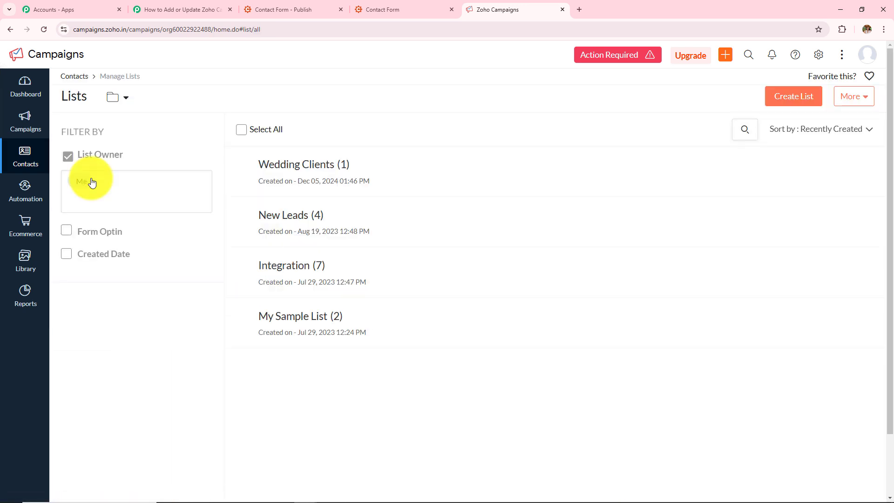
click(308, 168)
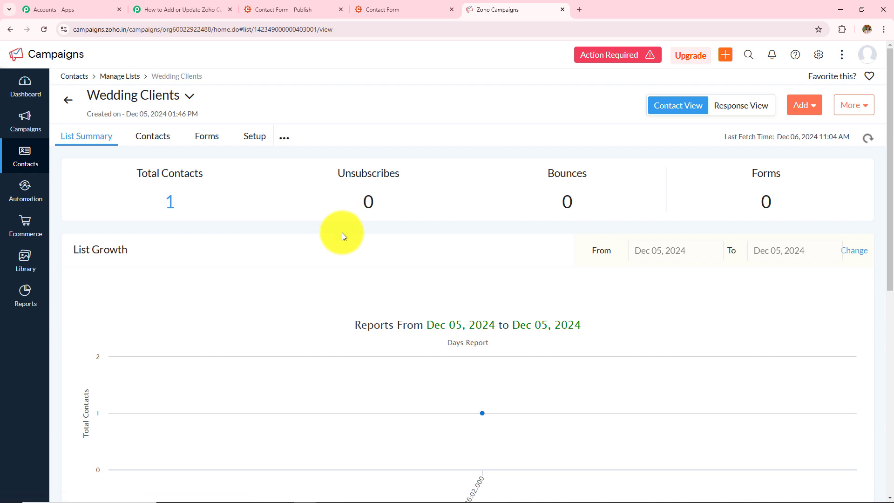
click(169, 203)
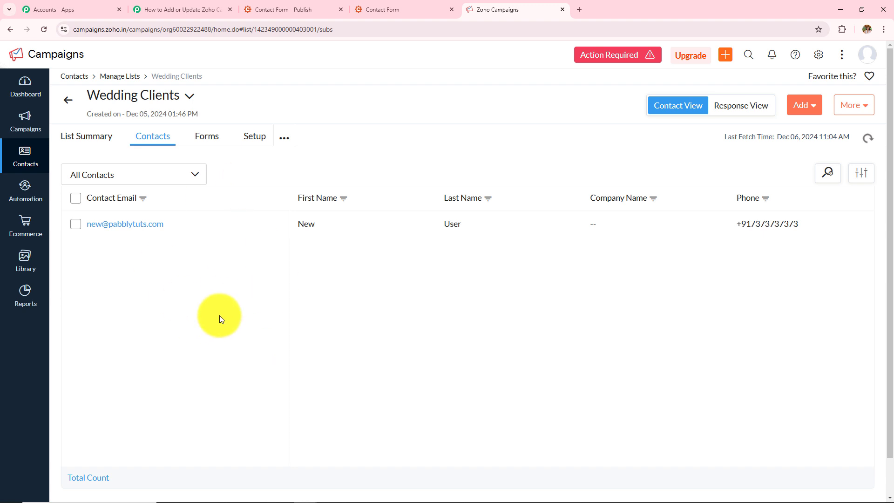
click(192, 10)
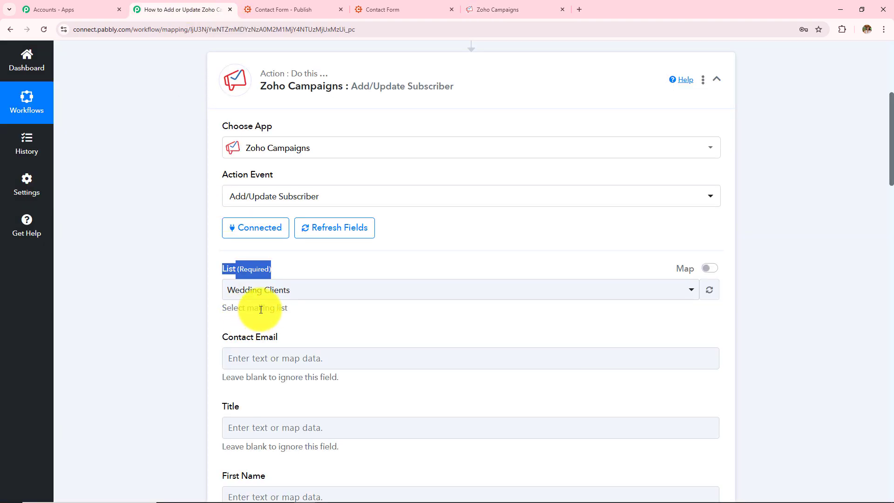
Select Wedding Clients as the mailing list for the action
click(268, 296)
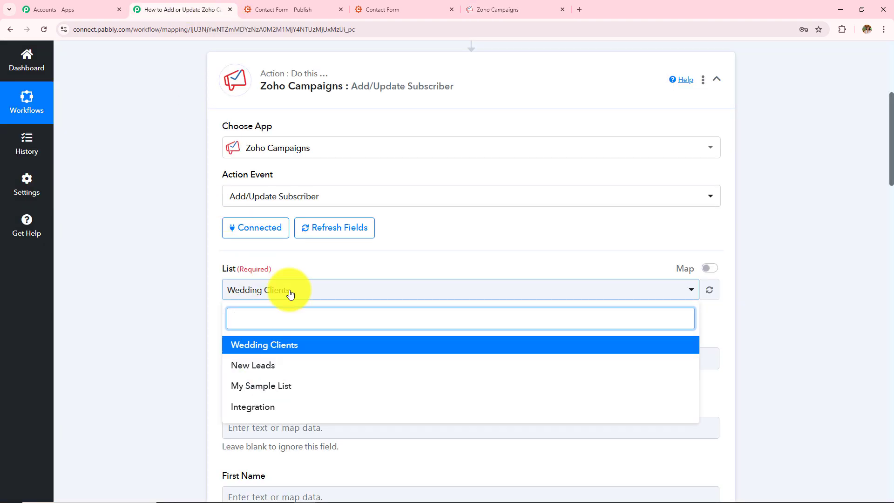
click(286, 347)
scroll(312, 329, down, 2)
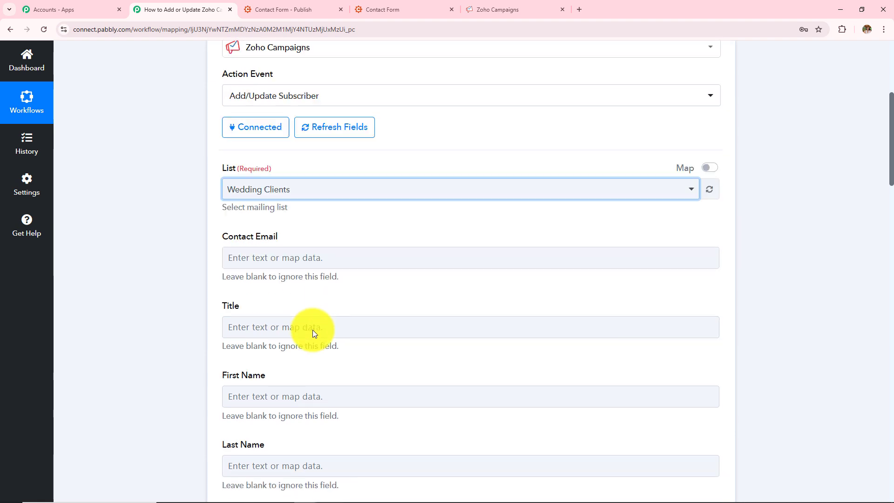
scroll(312, 330, down, 3)
scroll(312, 329, up, 3)
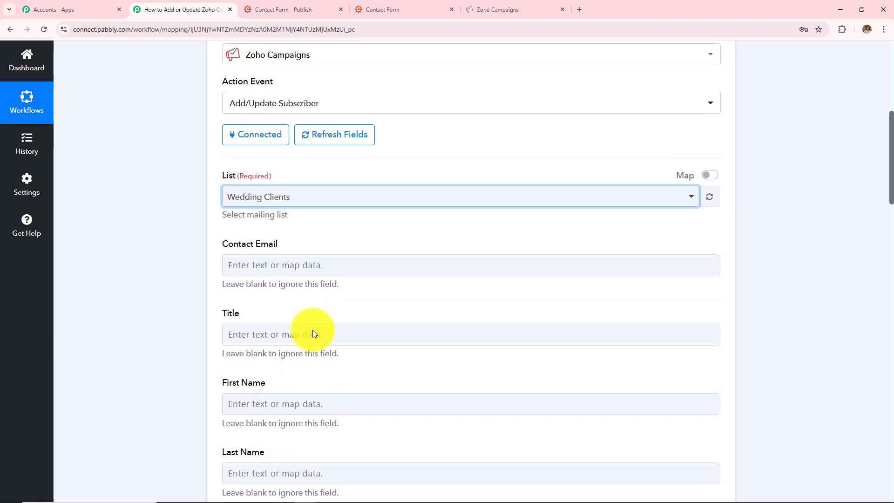
click(326, 260)
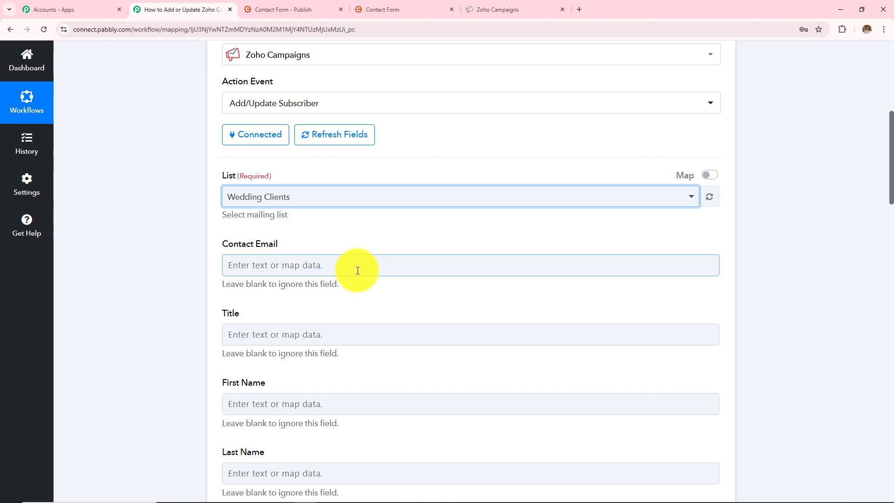
scroll(357, 270, up, 8)
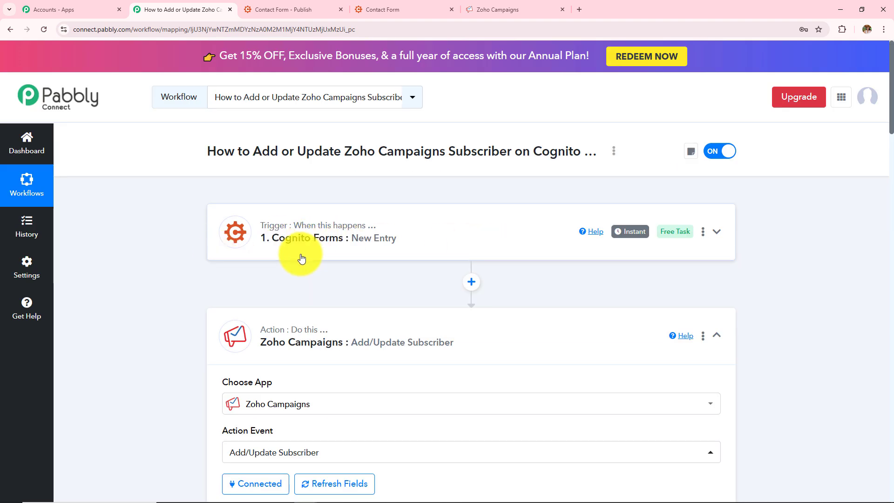
scroll(302, 259, down, 8)
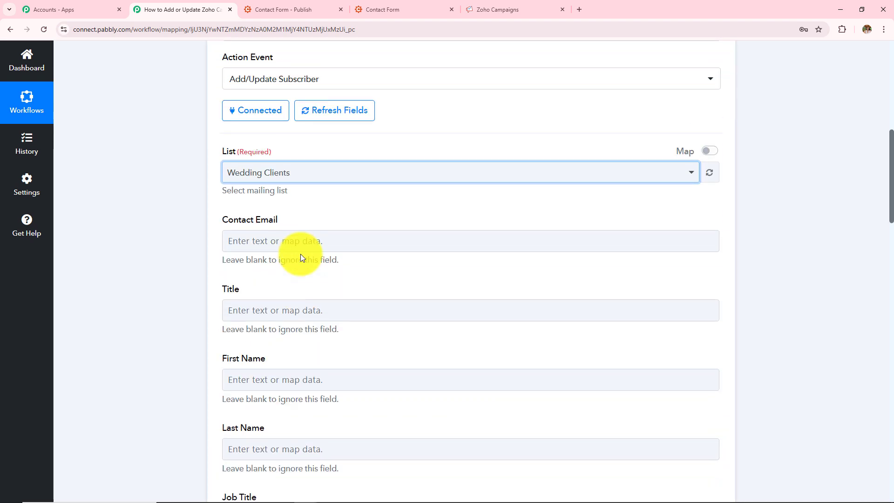
Map the Contact Email field to the Email value from the Cognito Forms new entry
click(321, 241)
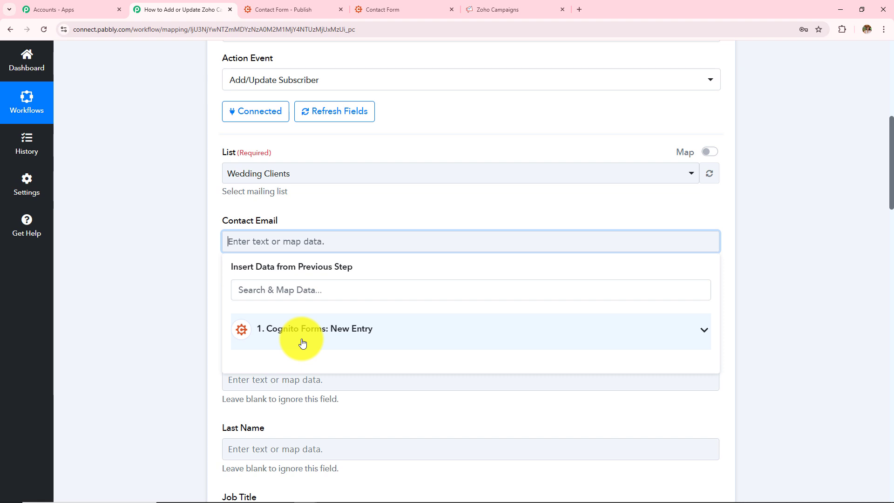
click(360, 334)
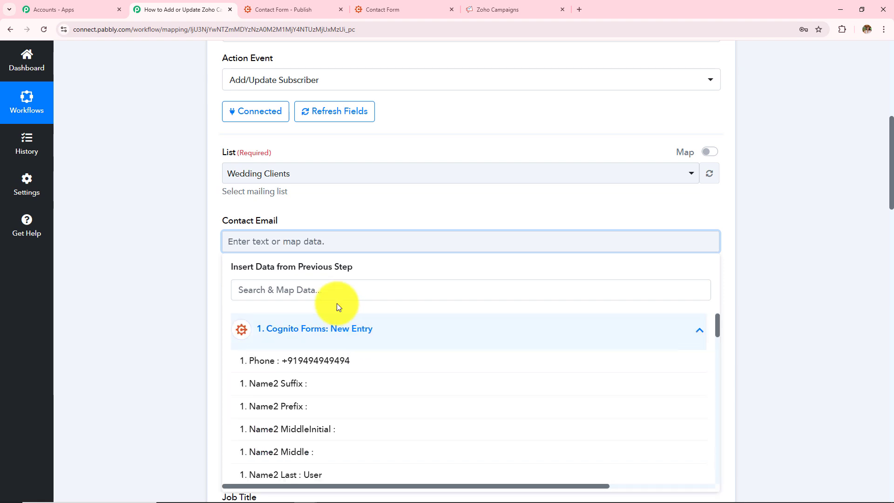
scroll(347, 433, down, 5)
scroll(348, 433, up, 5)
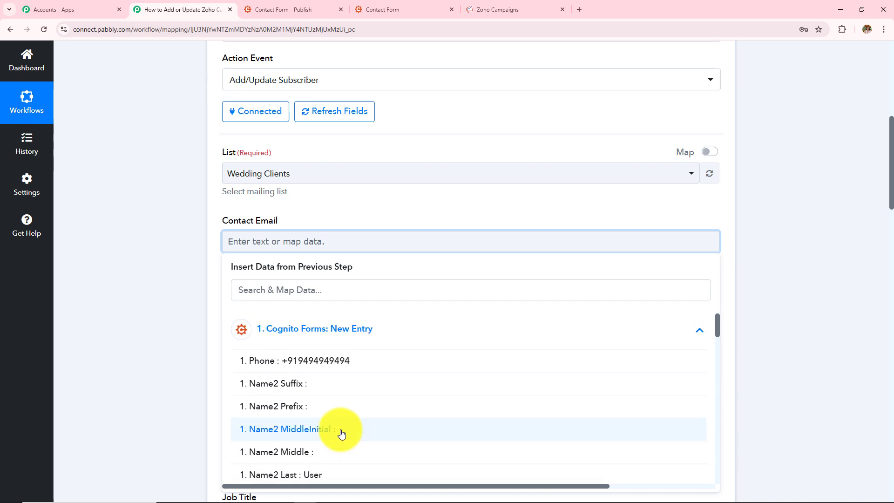
scroll(329, 389, down, 2)
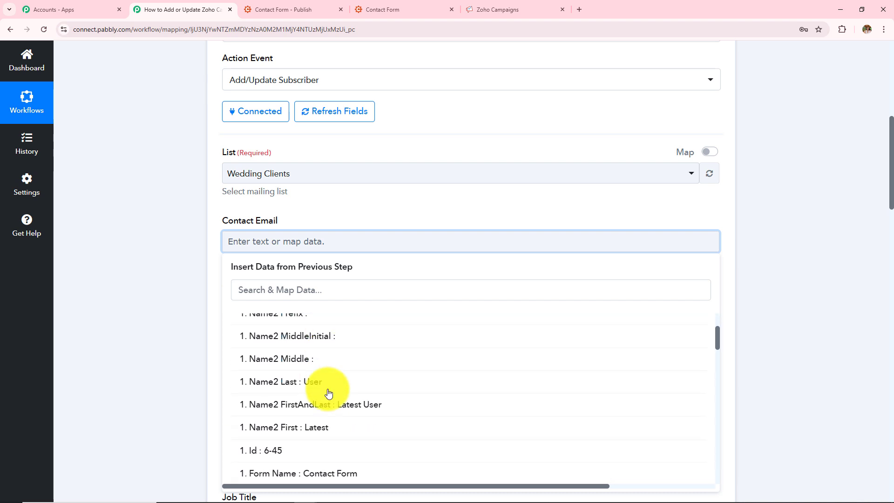
scroll(328, 393, down, 2)
scroll(329, 394, up, 4)
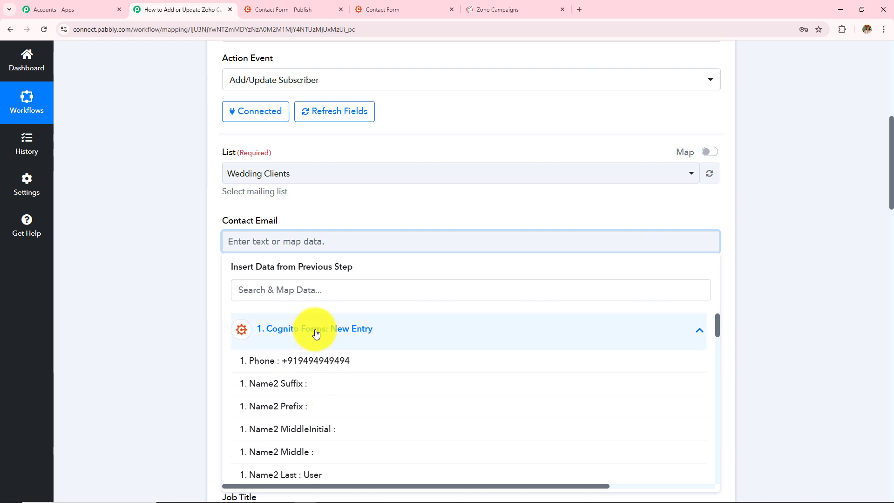
click(312, 290)
text(latest)
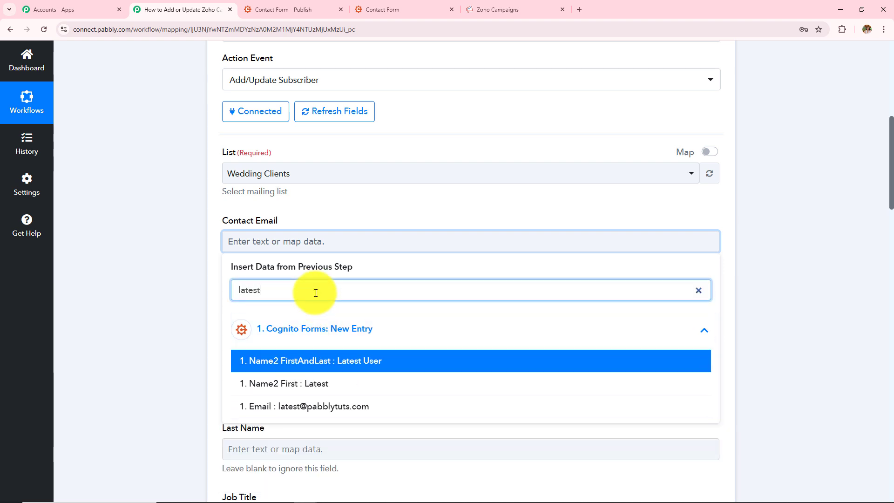
click(349, 410)
click(127, 315)
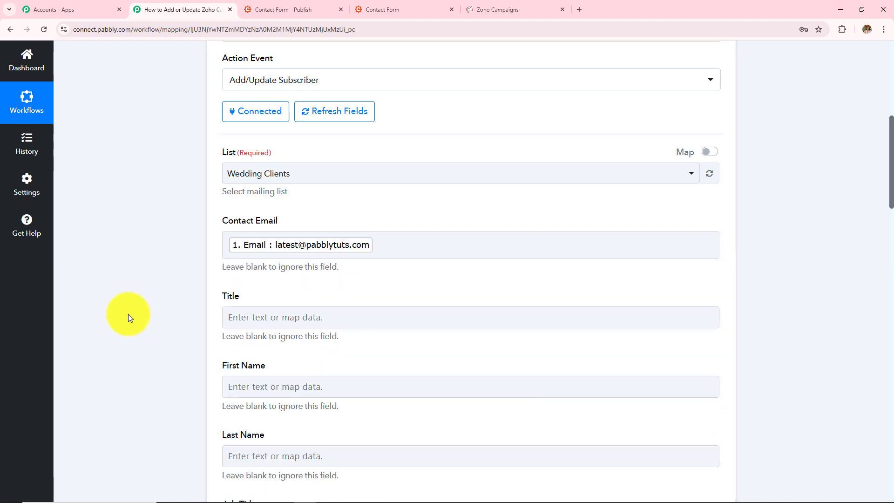
click(151, 286)
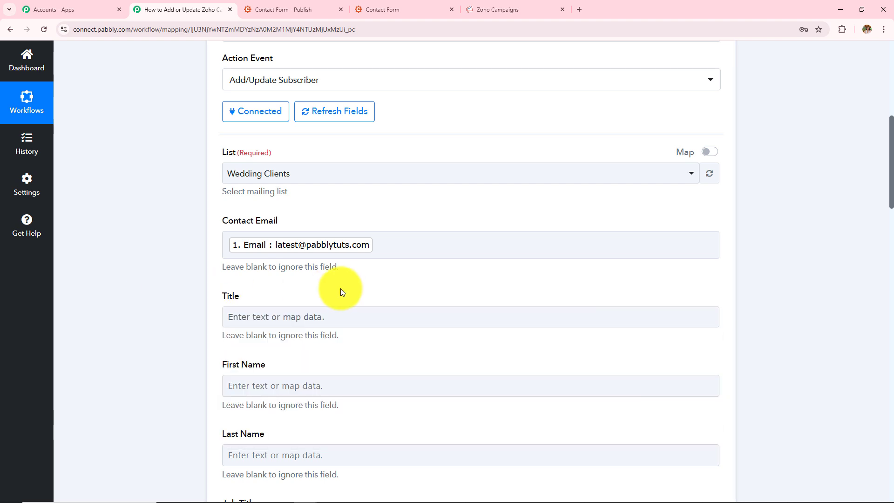
Map the First Name field to the Name2 First value from the Cognito Forms new entry
scroll(340, 288, down, 1)
scroll(340, 288, down, 2)
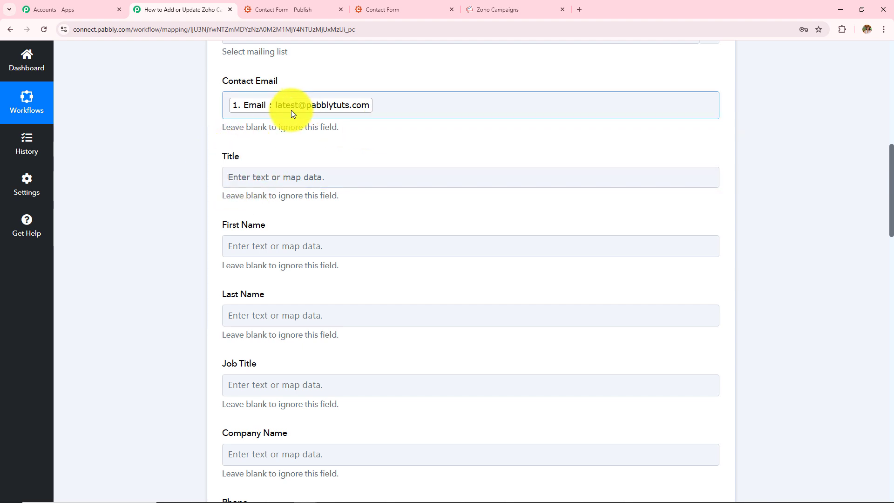
click(321, 240)
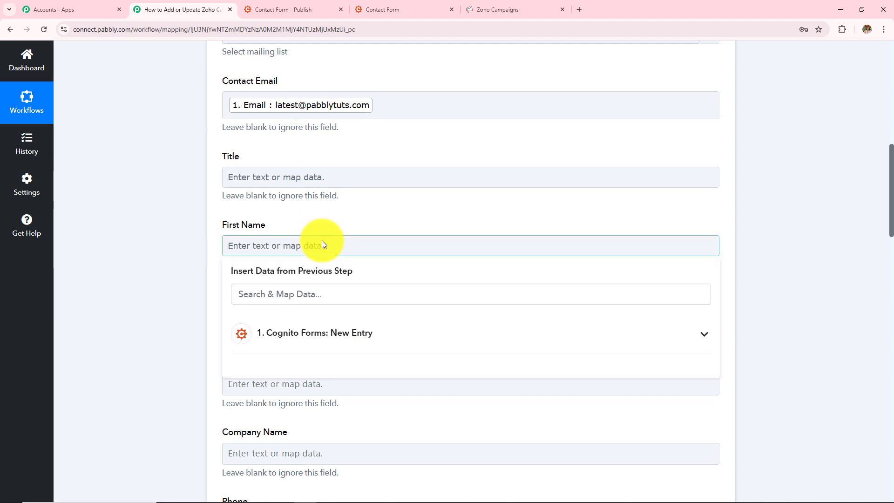
click(355, 340)
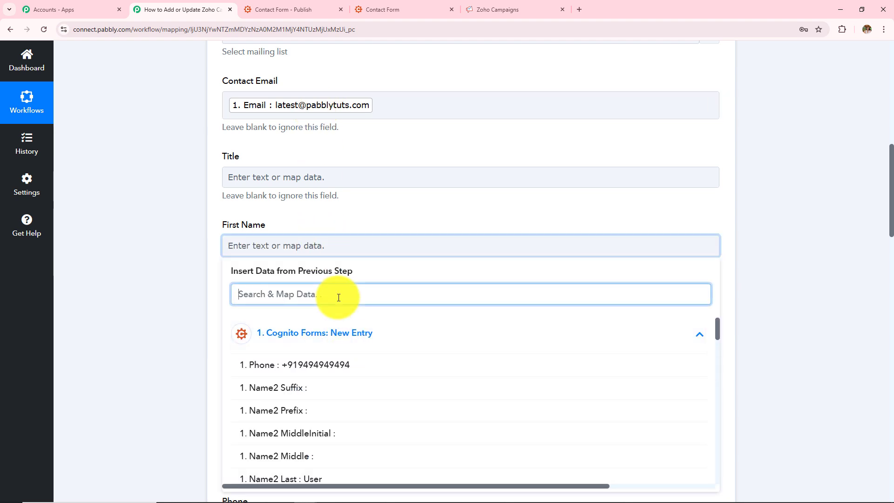
text(late)
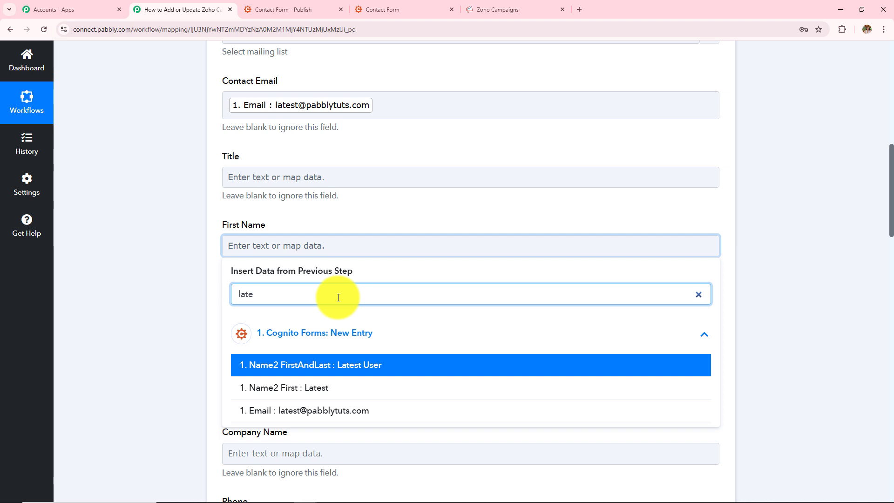
click(341, 387)
click(201, 303)
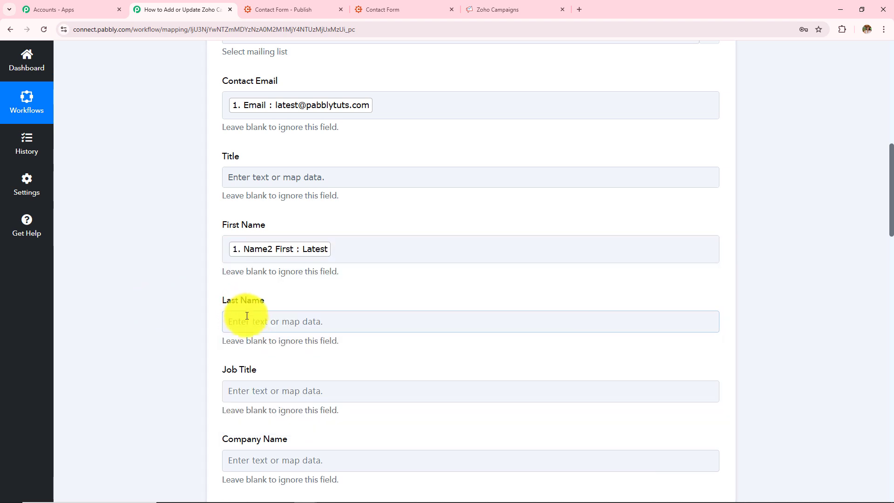
Map the Last Name field to the Name2 Last value from the Cognito Forms new entry
click(247, 315)
scroll(340, 262, down, 2)
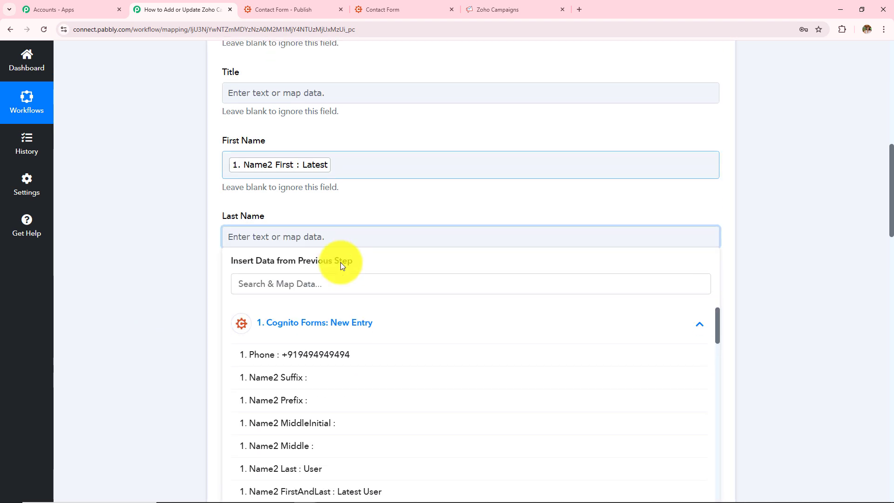
click(331, 281)
text(use)
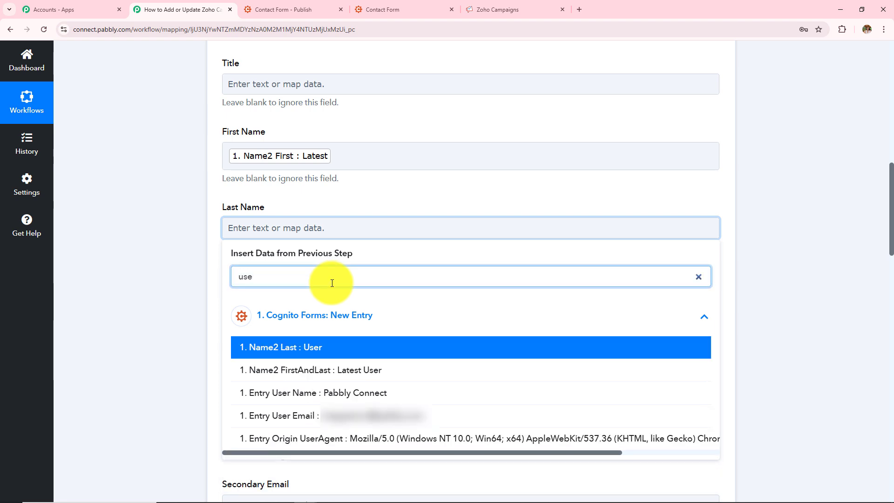
click(448, 345)
scroll(436, 314, down, 4)
drag(219, 96, 339, 207)
click(132, 173)
Map the Phone field to the Phone value from the Cognito Forms new entry
click(239, 263)
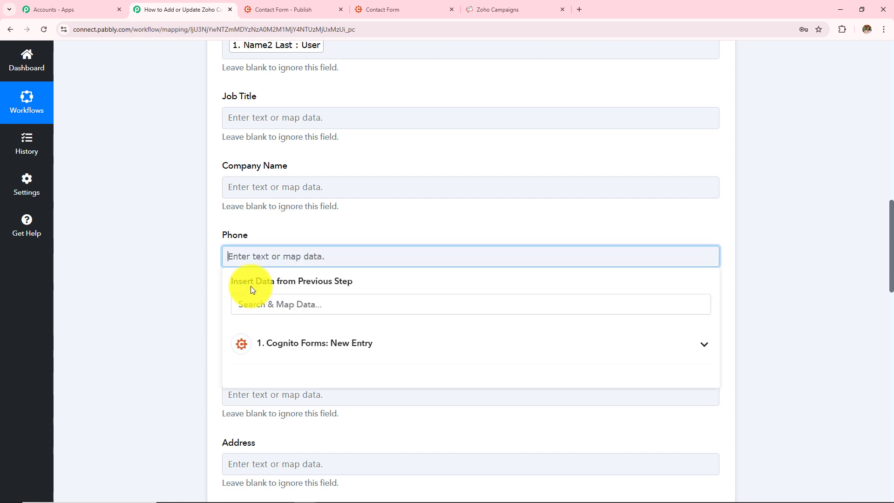
click(273, 349)
click(286, 382)
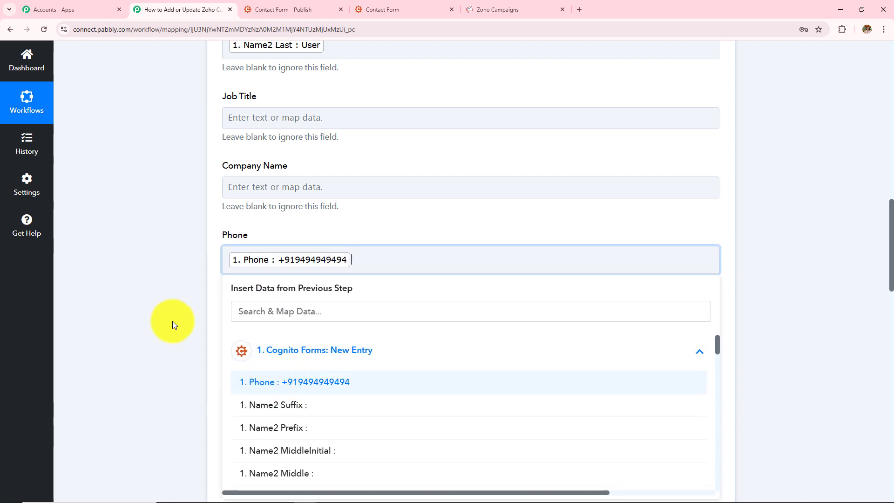
click(182, 291)
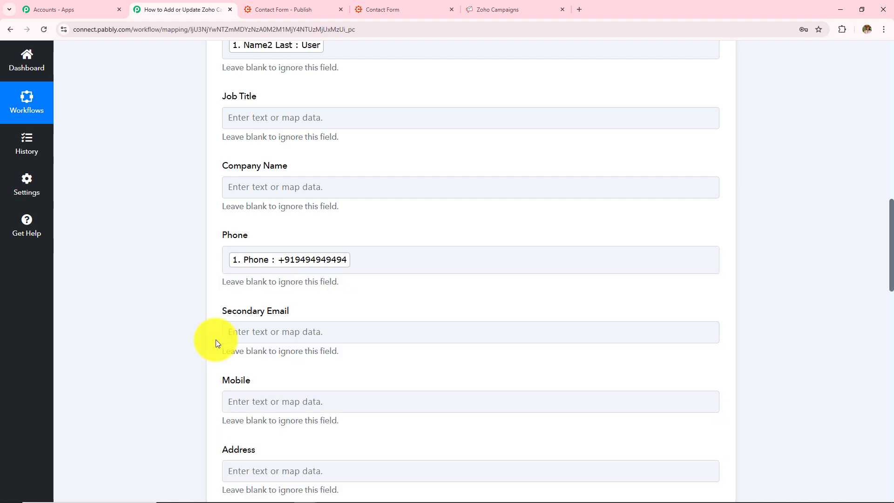
Map the Mobile field to the Phone value from the Cognito Forms new entry
click(255, 338)
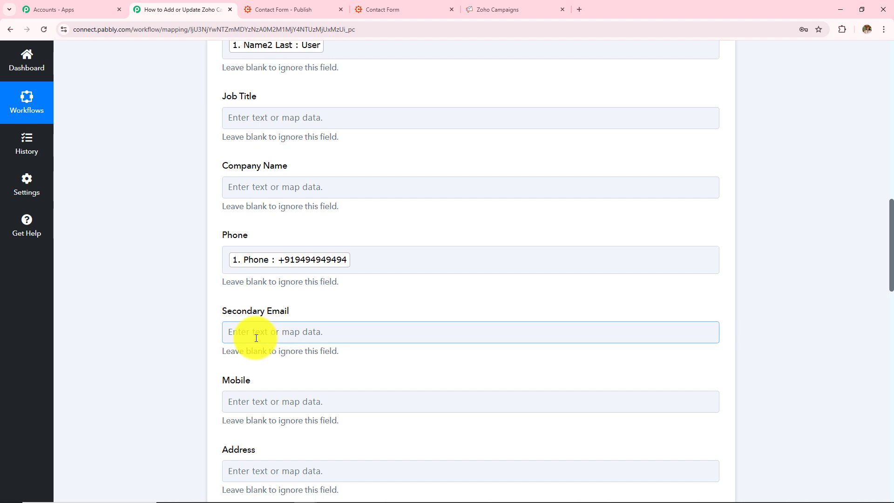
click(256, 338)
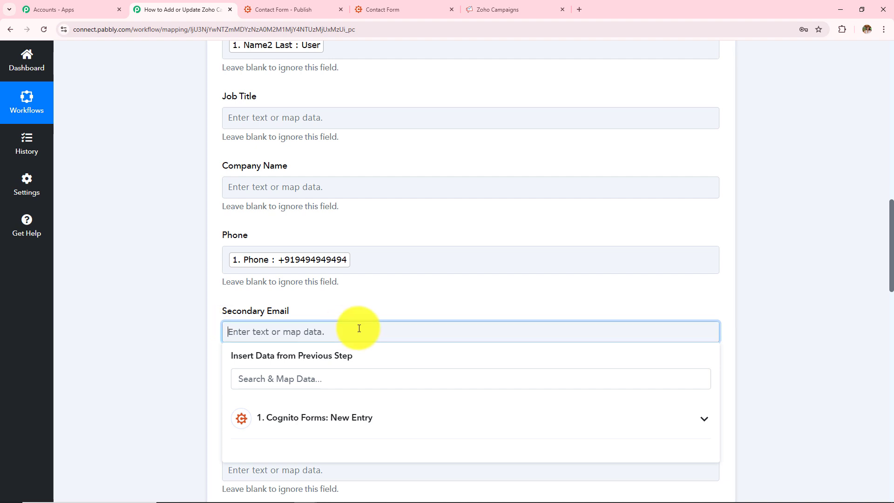
click(87, 316)
click(264, 399)
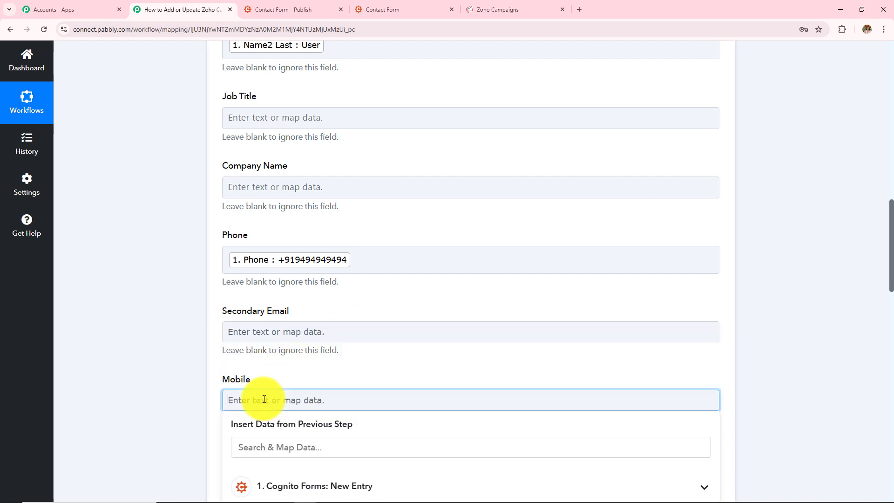
scroll(353, 323, down, 2)
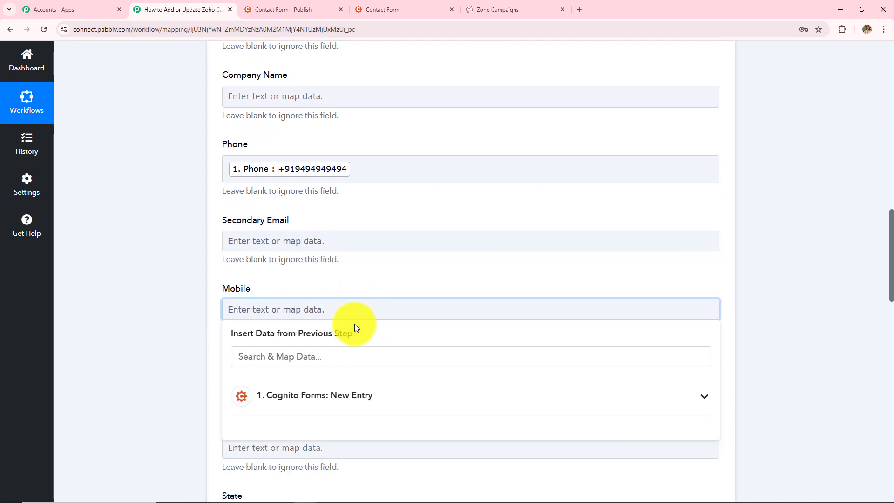
click(365, 394)
click(330, 426)
click(175, 275)
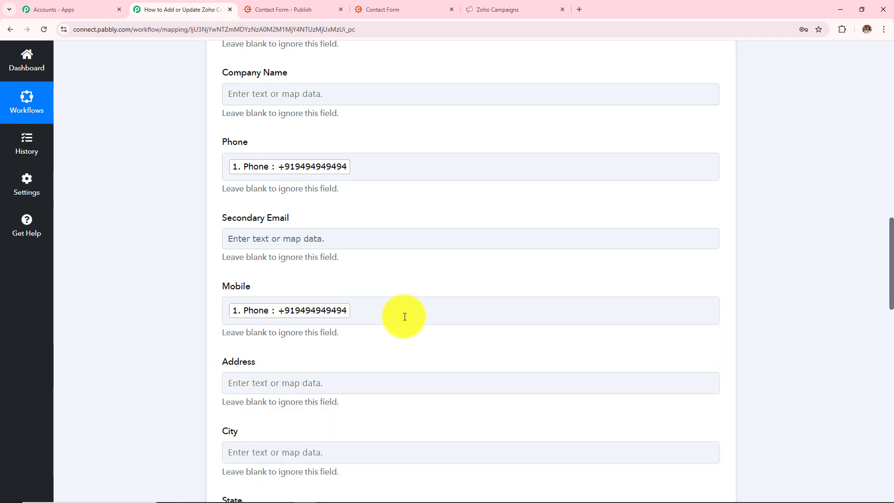
Map the City field to the City FullAddress value from the Cognito Forms new entry
scroll(404, 318, down, 3)
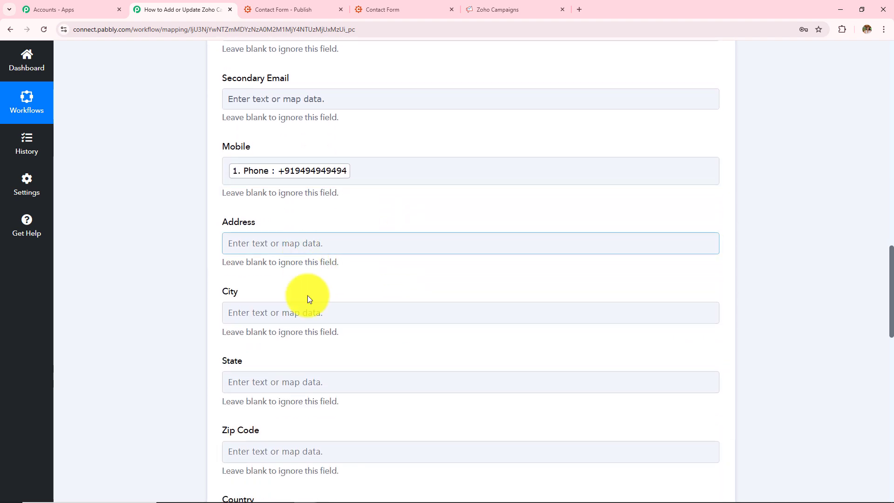
click(335, 311)
click(337, 395)
click(334, 360)
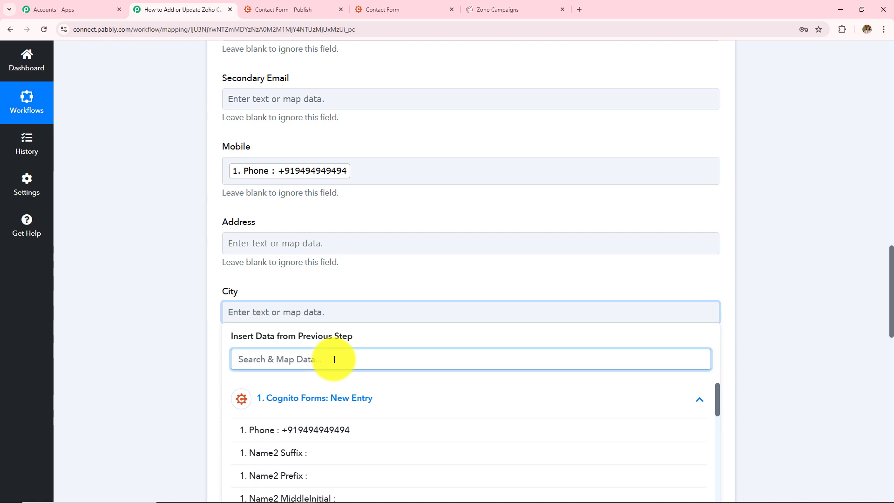
text(bho)
click(365, 454)
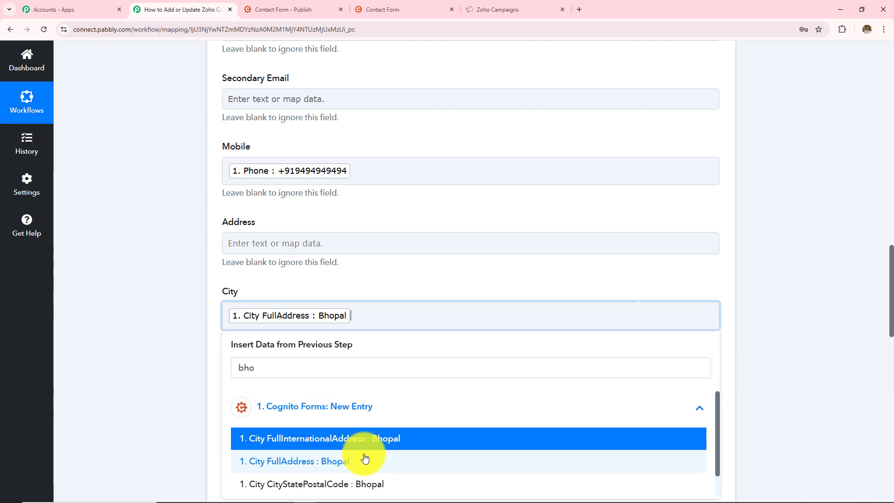
click(162, 339)
Review all mapped subscriber fields of the Add/Update Subscriber action
scroll(162, 339, down, 2)
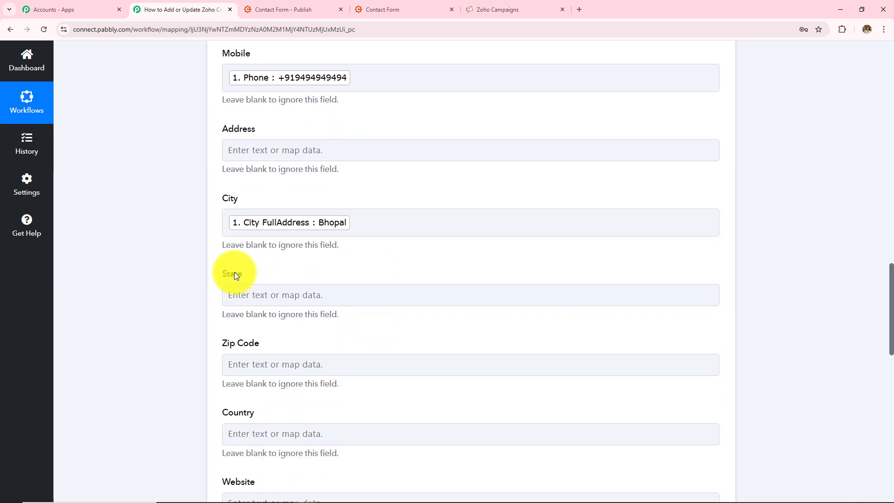
scroll(251, 335, down, 3)
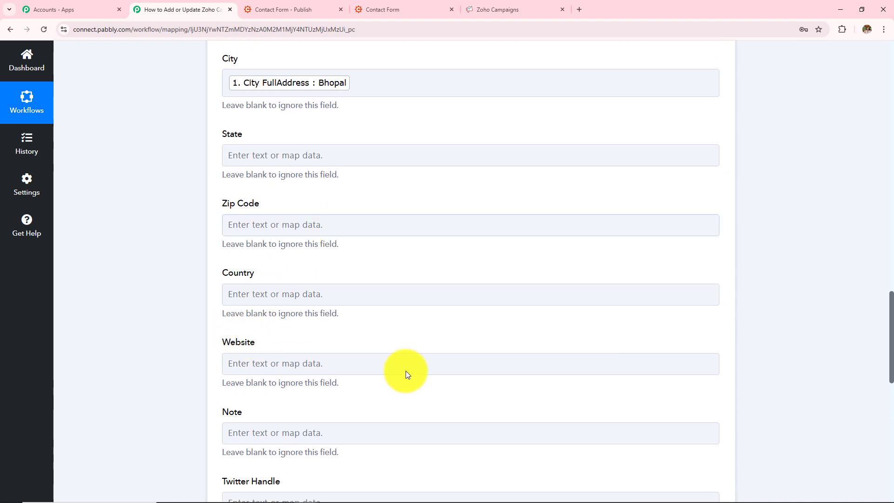
scroll(301, 431, down, 8)
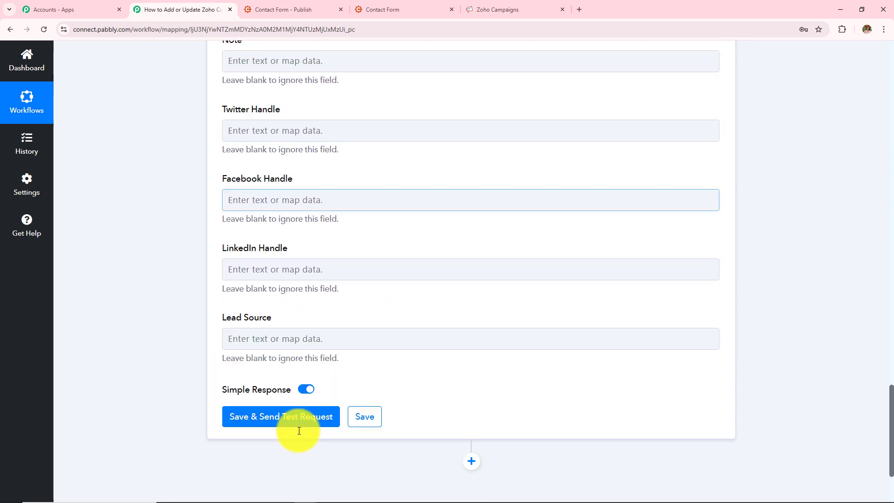
scroll(299, 431, up, 20)
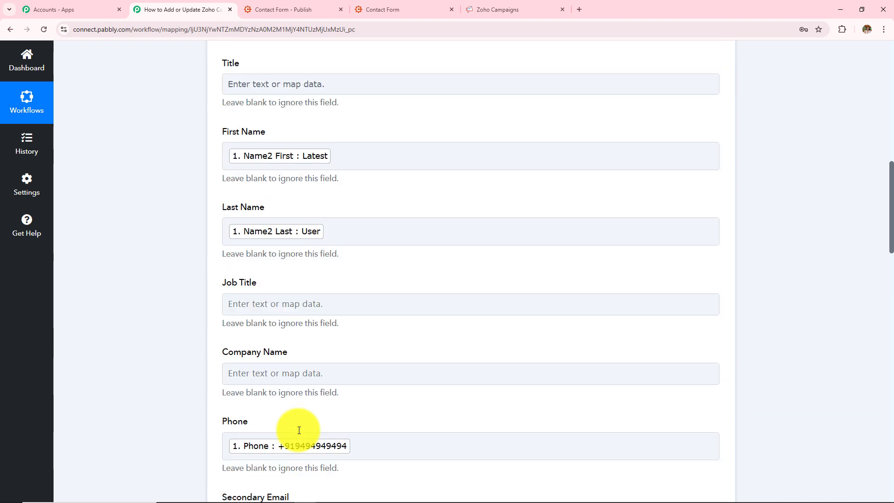
scroll(299, 431, up, 5)
scroll(298, 429, down, 2)
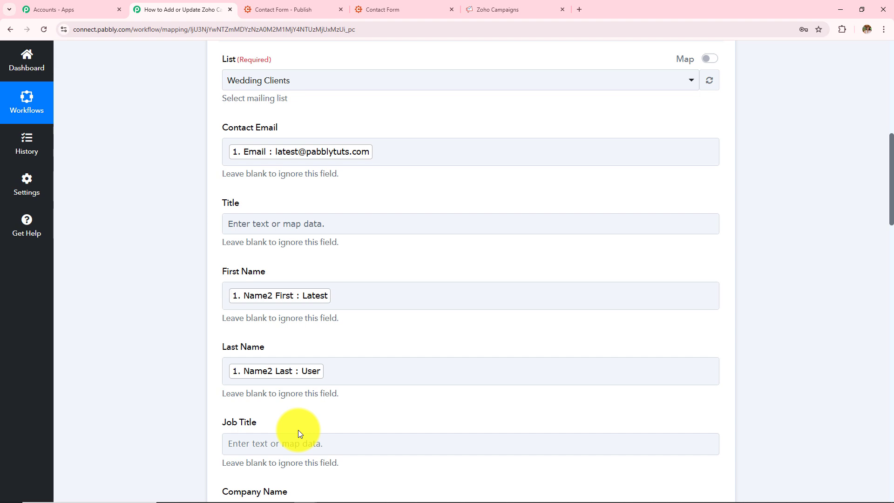
scroll(299, 433, down, 4)
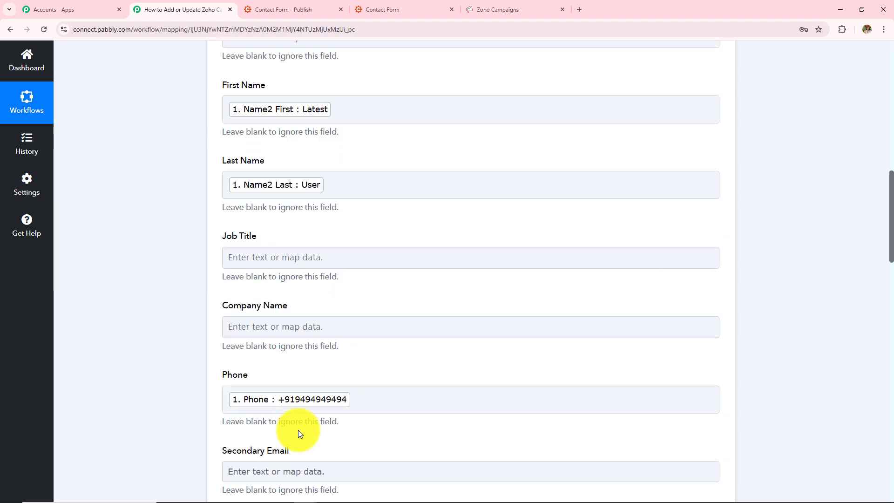
scroll(298, 433, down, 4)
scroll(298, 429, down, 6)
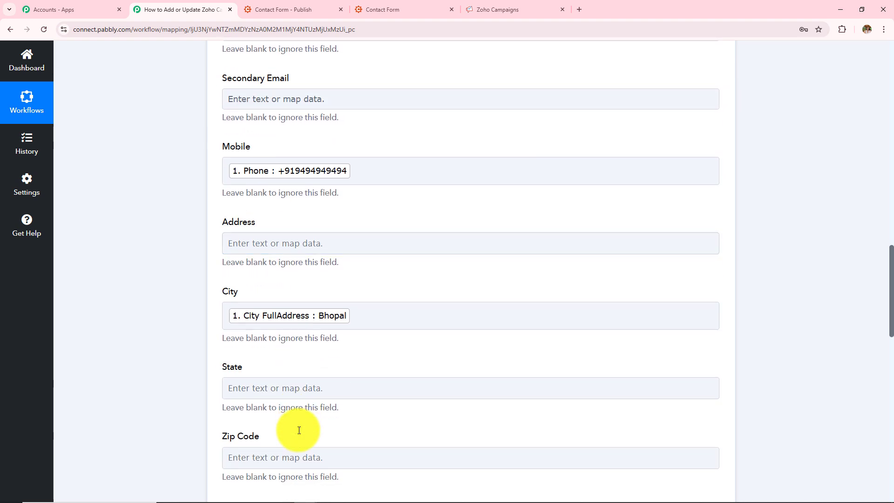
scroll(298, 430, up, 15)
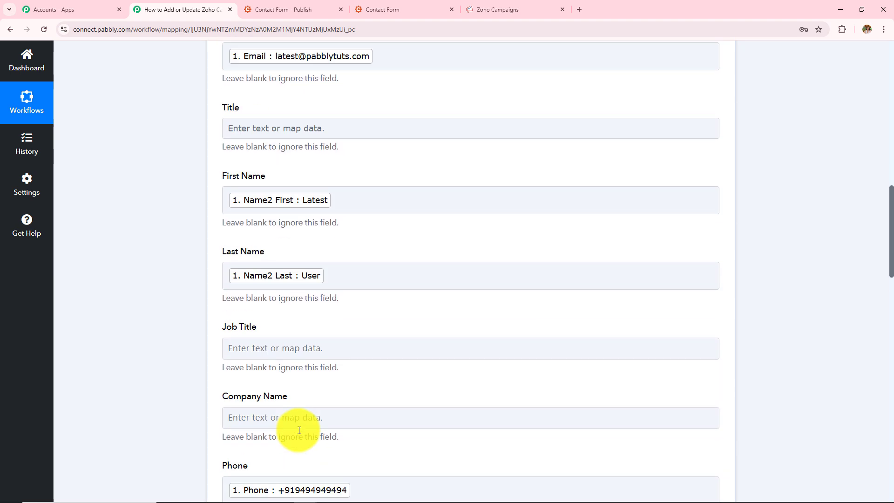
scroll(299, 429, down, 9)
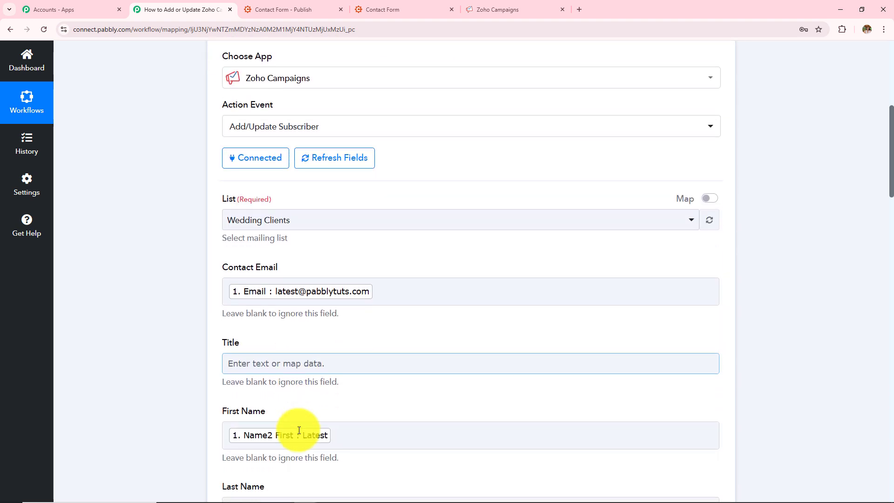
scroll(299, 430, down, 7)
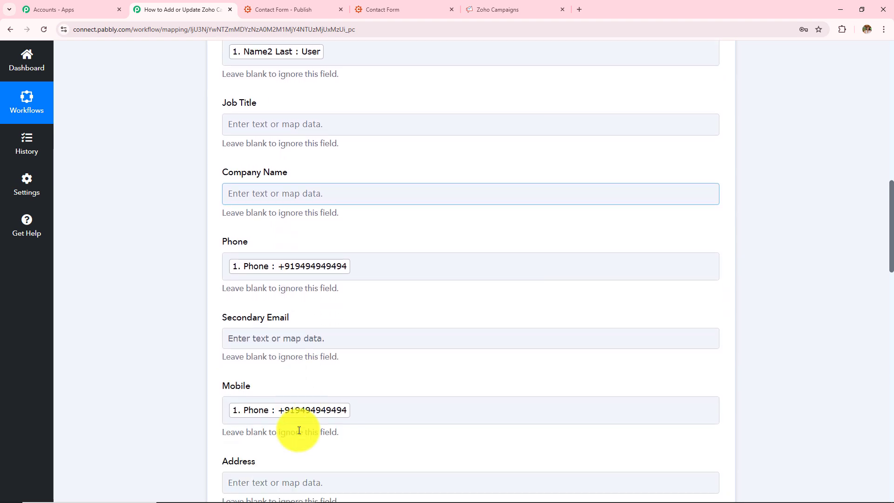
scroll(299, 430, down, 4)
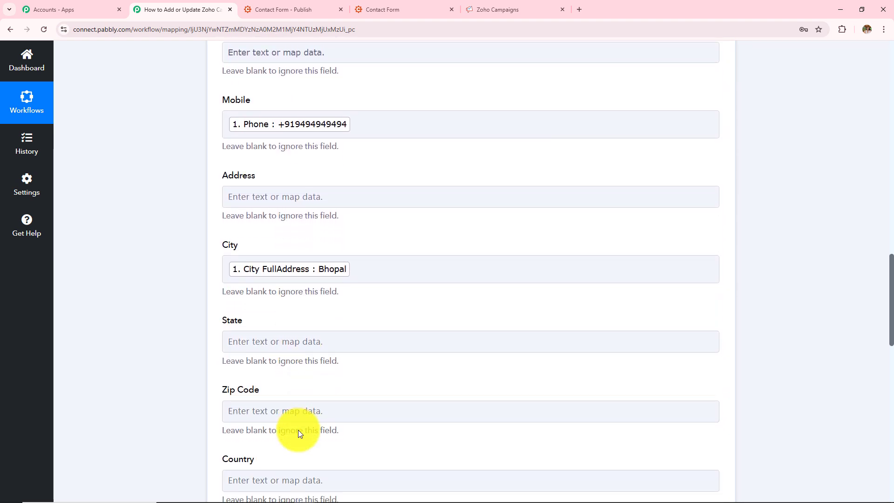
scroll(299, 429, down, 4)
click(299, 429)
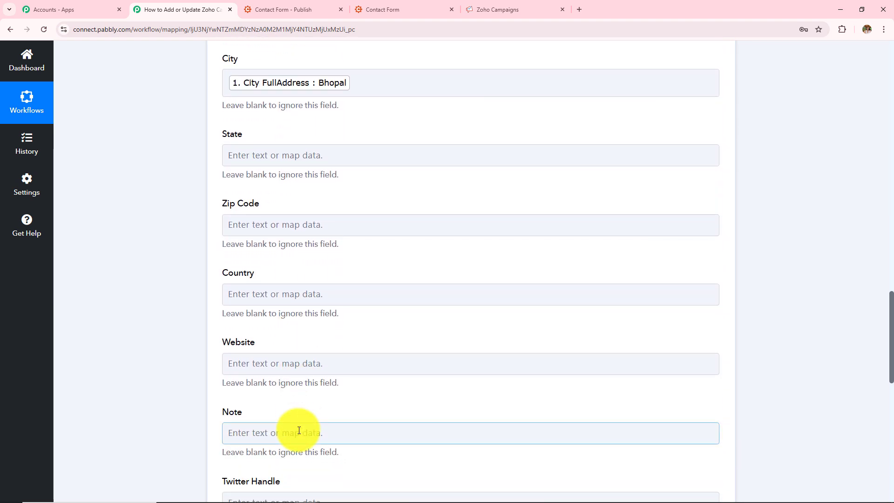
scroll(299, 430, down, 4)
scroll(299, 430, up, 4)
scroll(299, 430, down, 9)
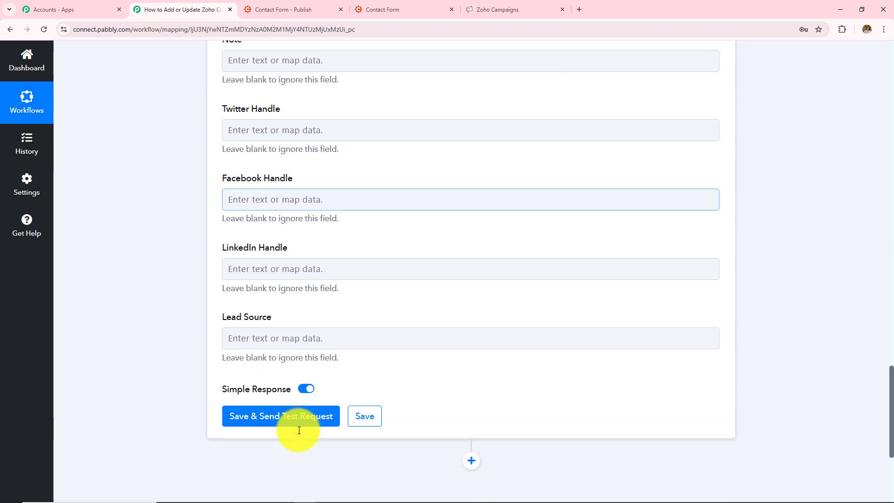
Save the action and send a test request, then examine the response message
click(240, 419)
scroll(511, 281, down, 4)
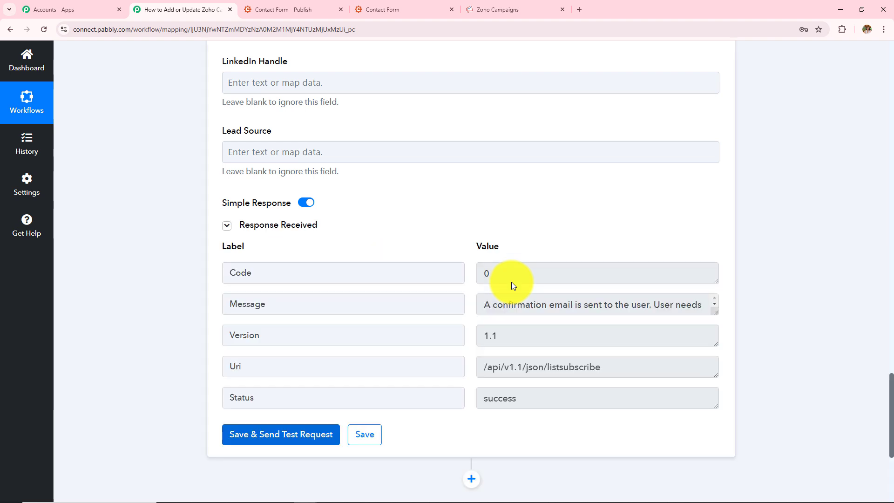
drag(505, 276, 452, 271)
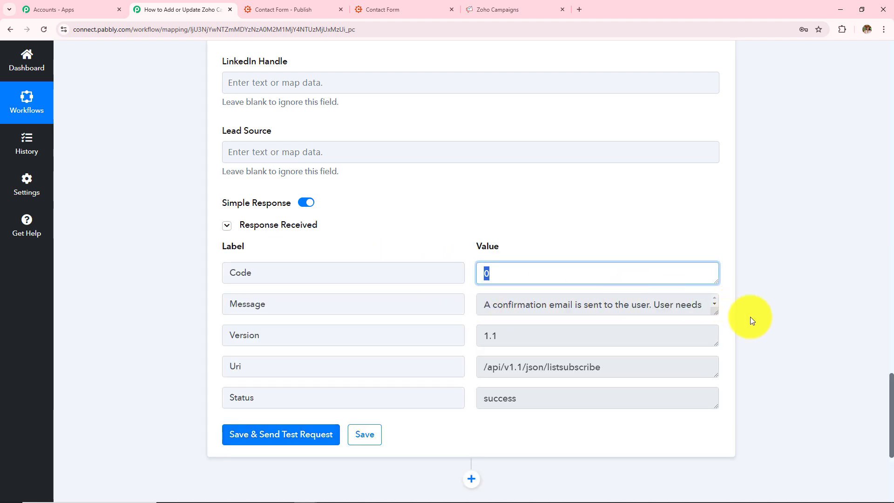
drag(715, 312, 716, 354)
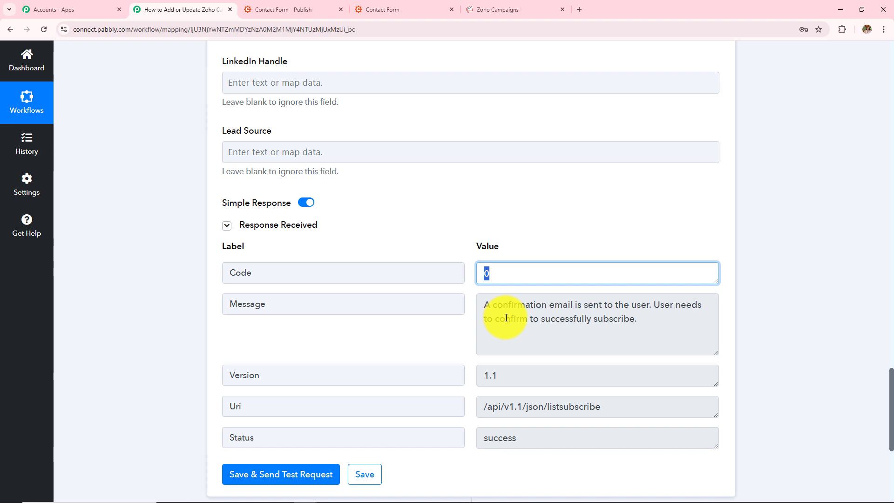
key(Tab)
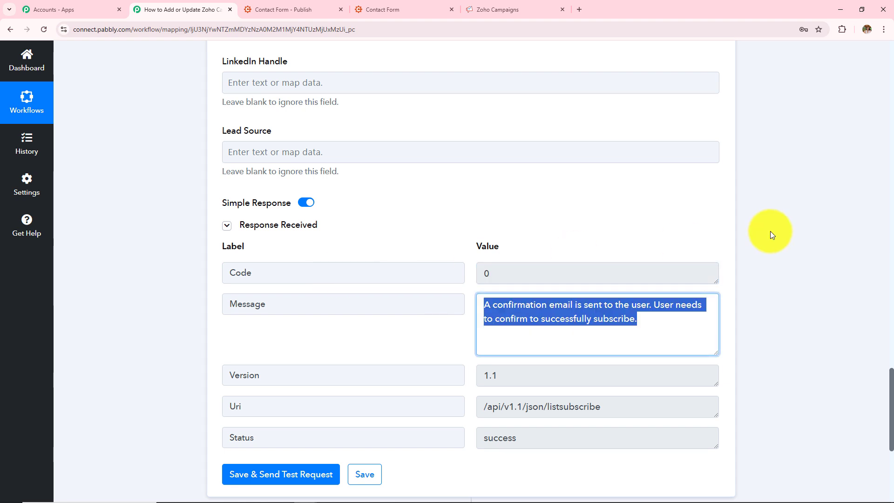
Confirm the subscription from the confirmation email, then reload the Wedding Clients contact list in Zoho Campaigns
click(509, 9)
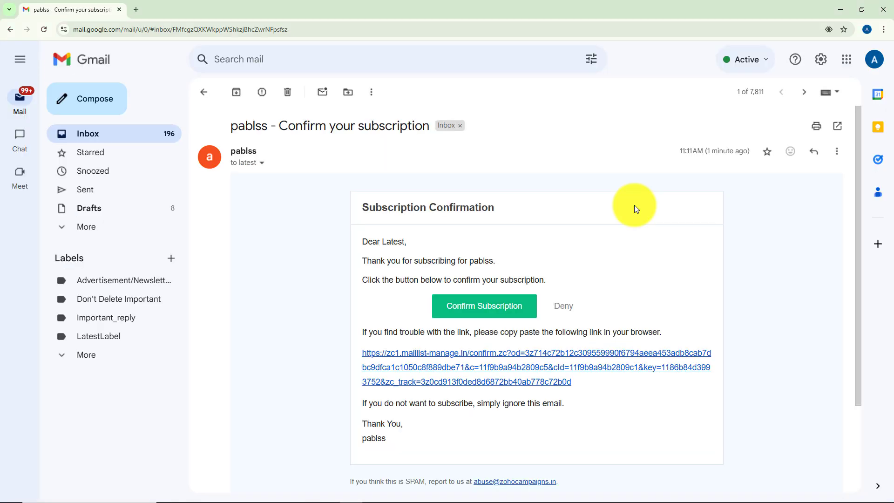
click(476, 307)
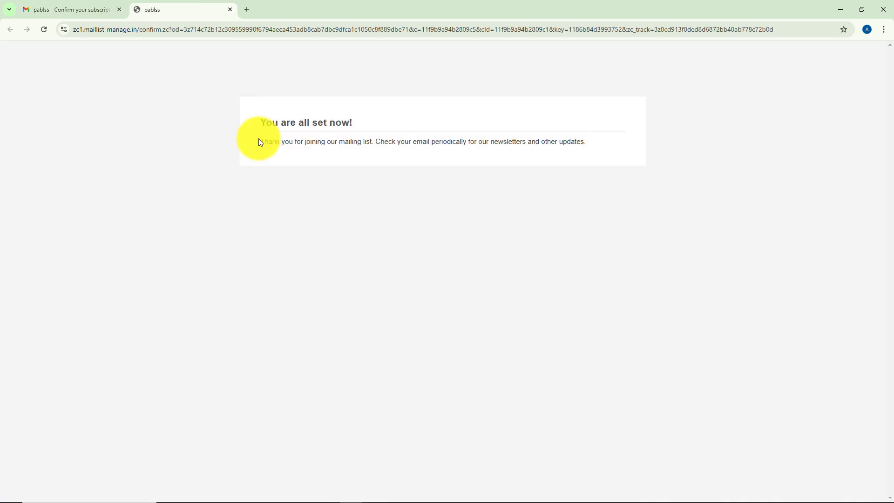
drag(259, 141, 606, 139)
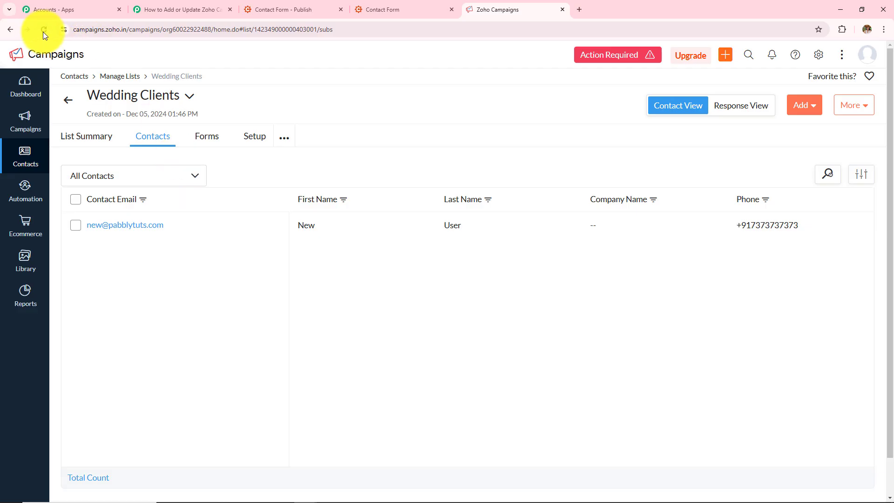
click(43, 31)
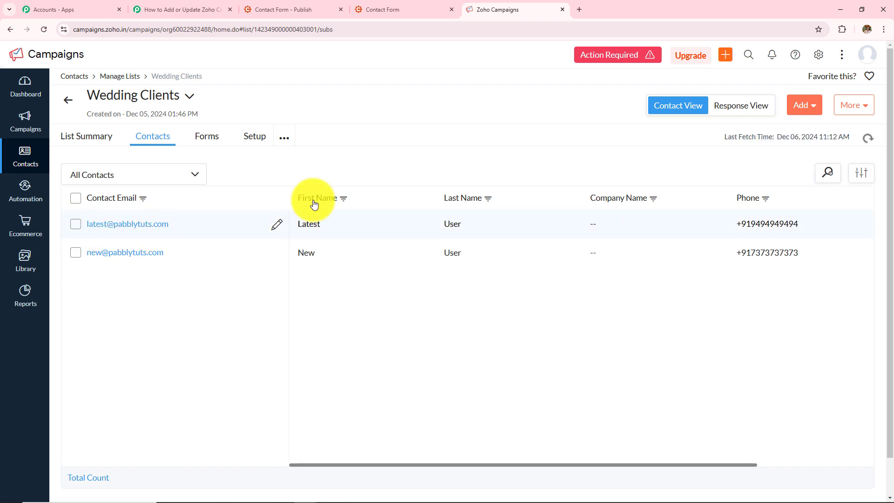
Review the Cognito Forms trigger's captured response and the action's mapped subscriber fields, comparing them with the Zoho Campaigns contact list
click(177, 9)
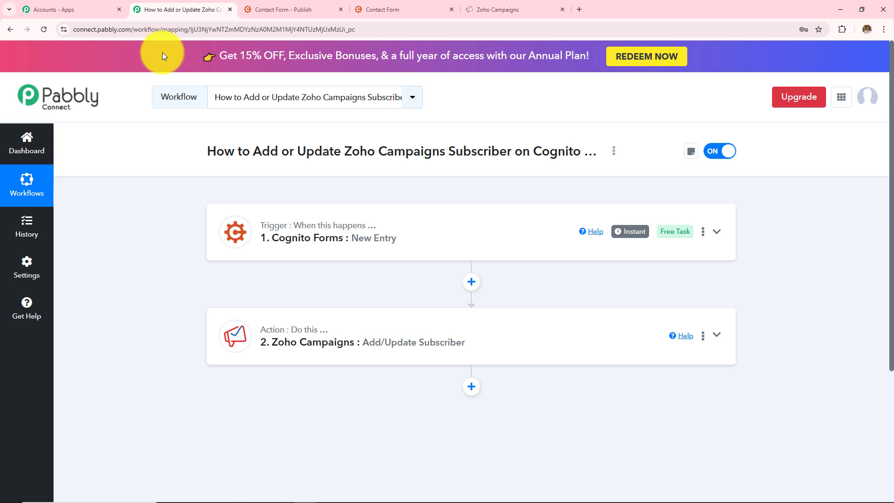
click(257, 225)
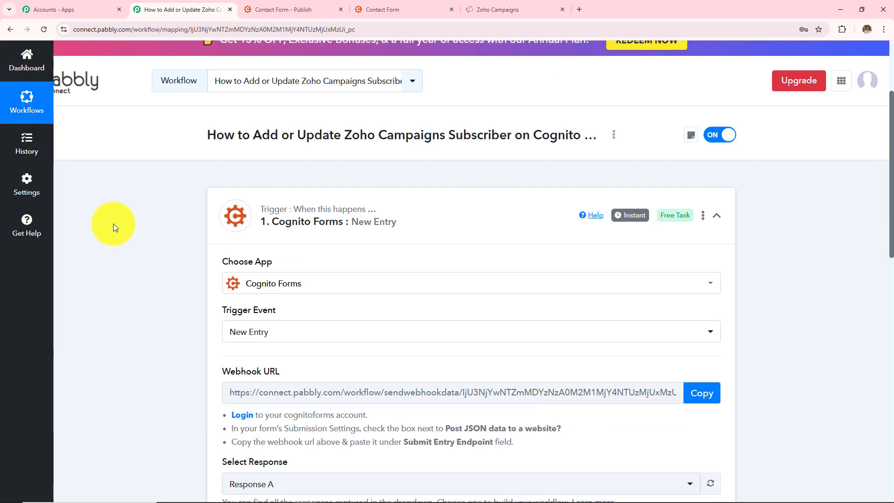
scroll(335, 370, down, 5)
scroll(512, 293, down, 3)
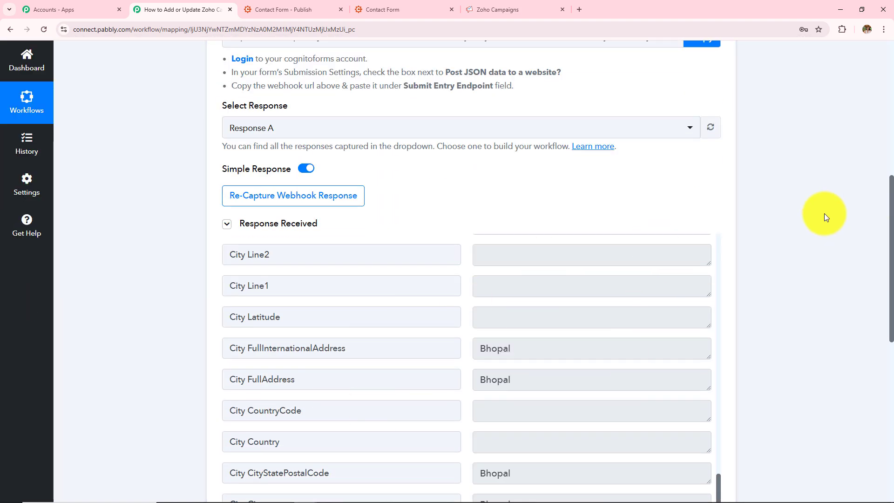
scroll(812, 224, down, 4)
scroll(809, 228, down, 3)
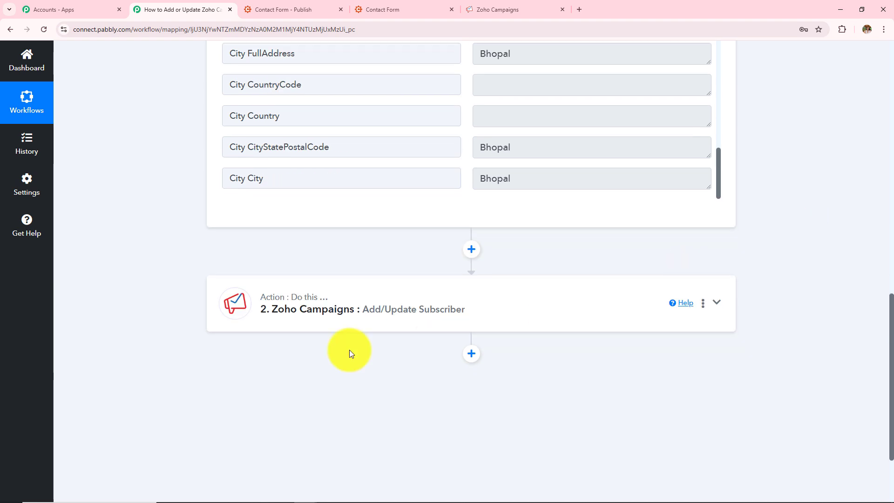
click(269, 316)
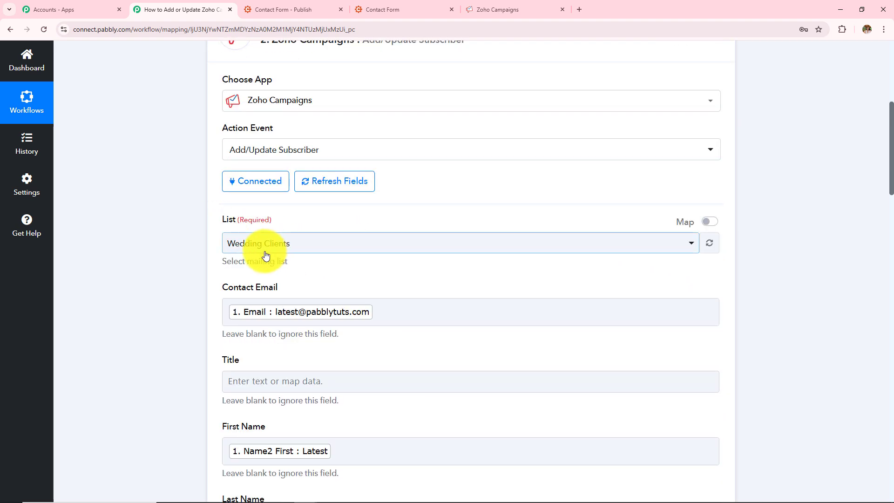
scroll(280, 254, down, 2)
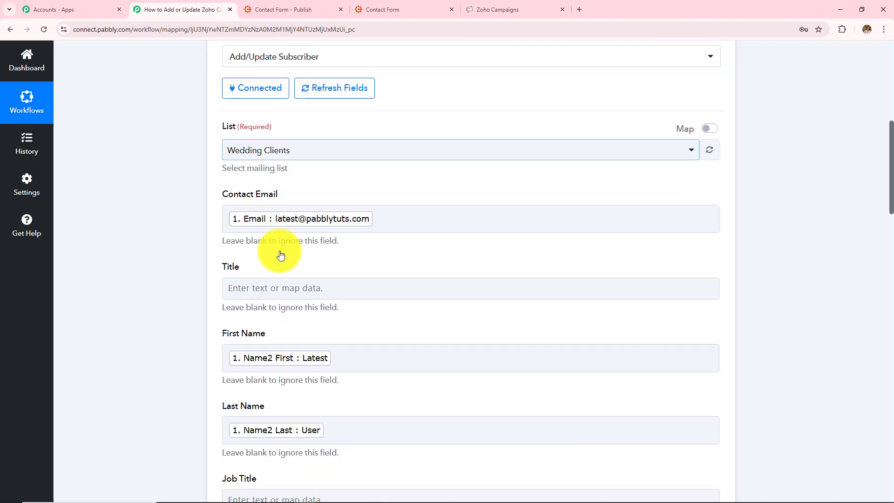
scroll(345, 280, down, 4)
scroll(306, 283, down, 12)
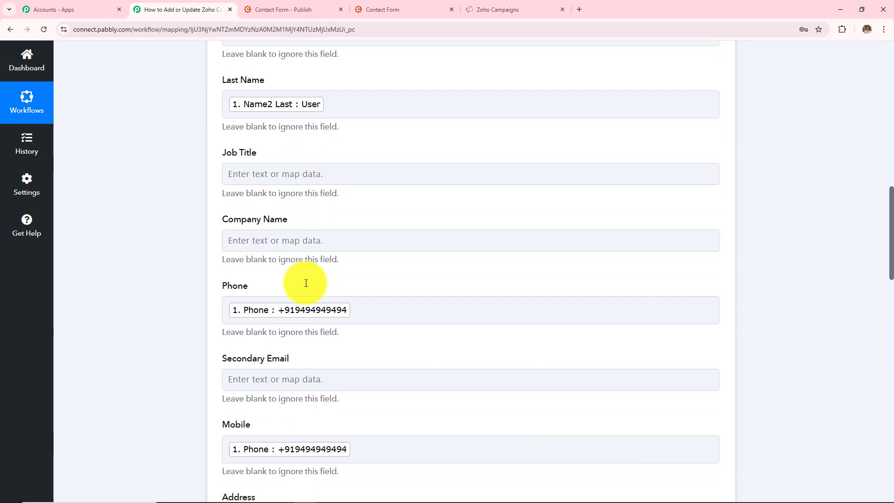
scroll(306, 283, down, 10)
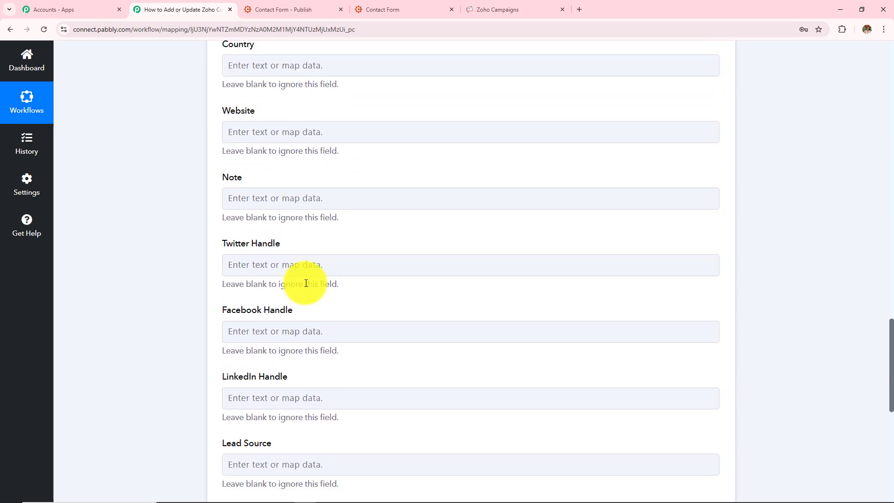
click(278, 292)
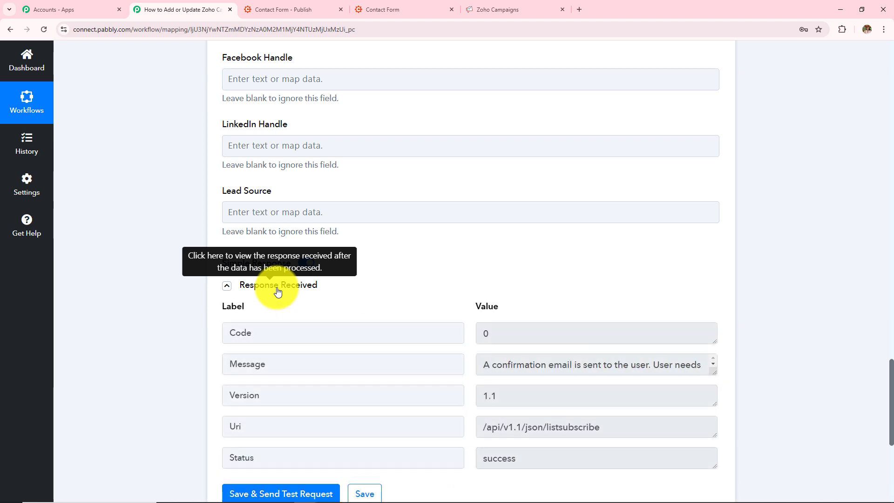
click(496, 9)
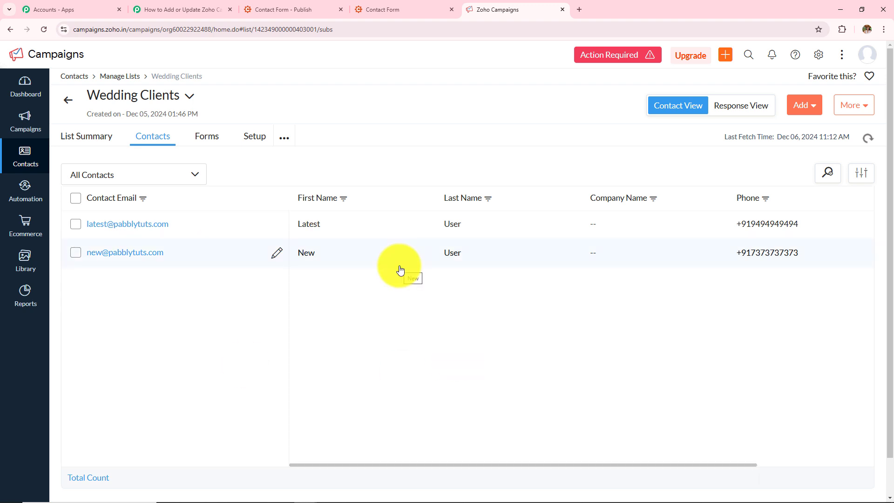
click(177, 9)
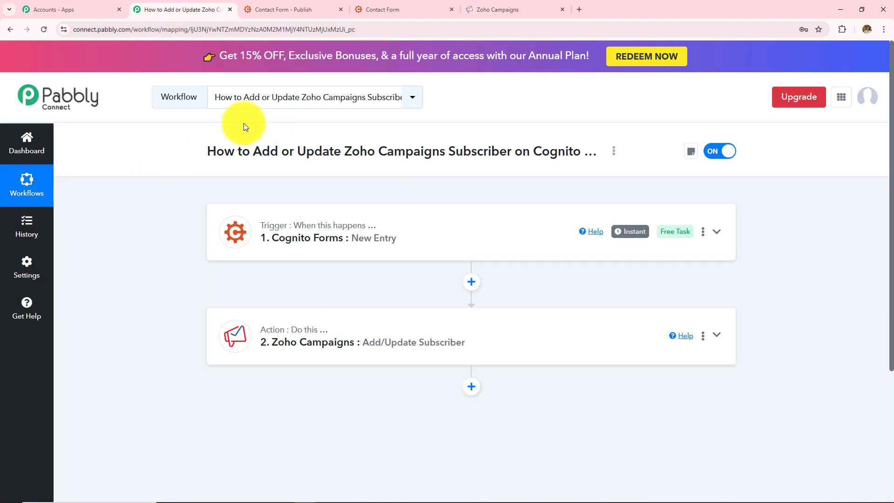